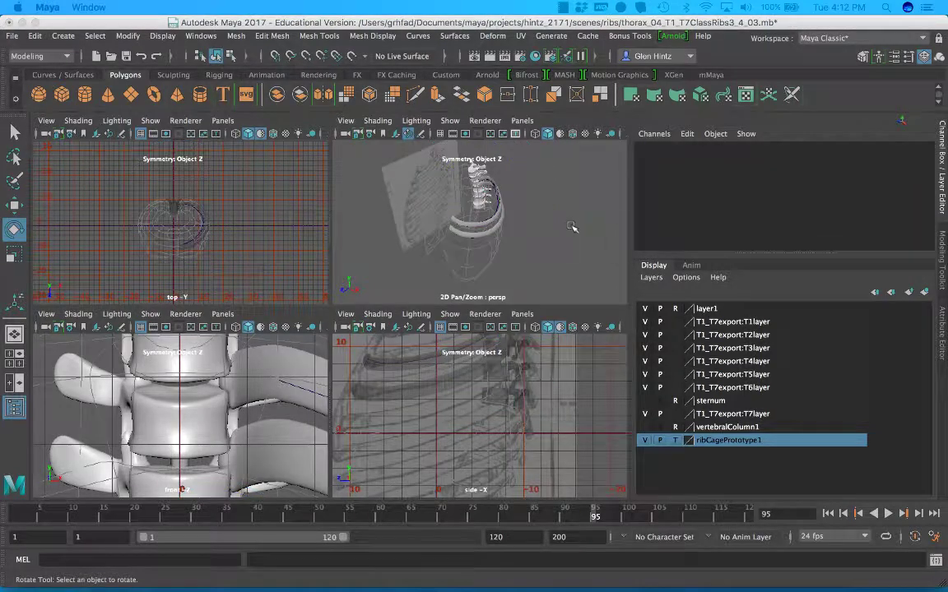
# Duplicate the lowest modelled rib, rib_04.
pyautogui.keyDown('alt'); pyautogui.moveTo(552, 244); pyautogui.dragTo(494, 191); pyautogui.keyUp('alt')
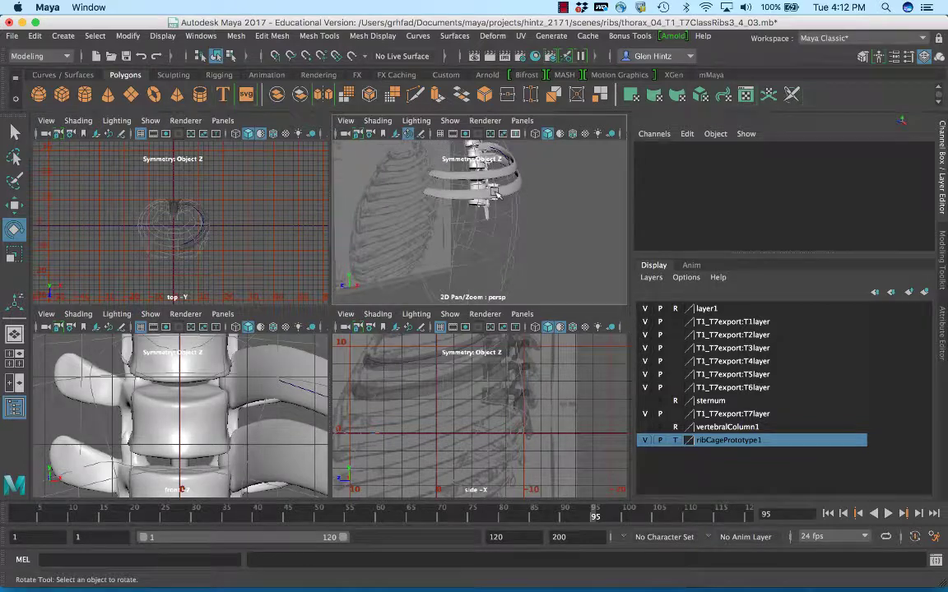
pyautogui.click(495, 191)
pyautogui.keyDown('alt'); pyautogui.moveTo(545, 236); pyautogui.dragTo(504, 253); pyautogui.keyUp('alt')
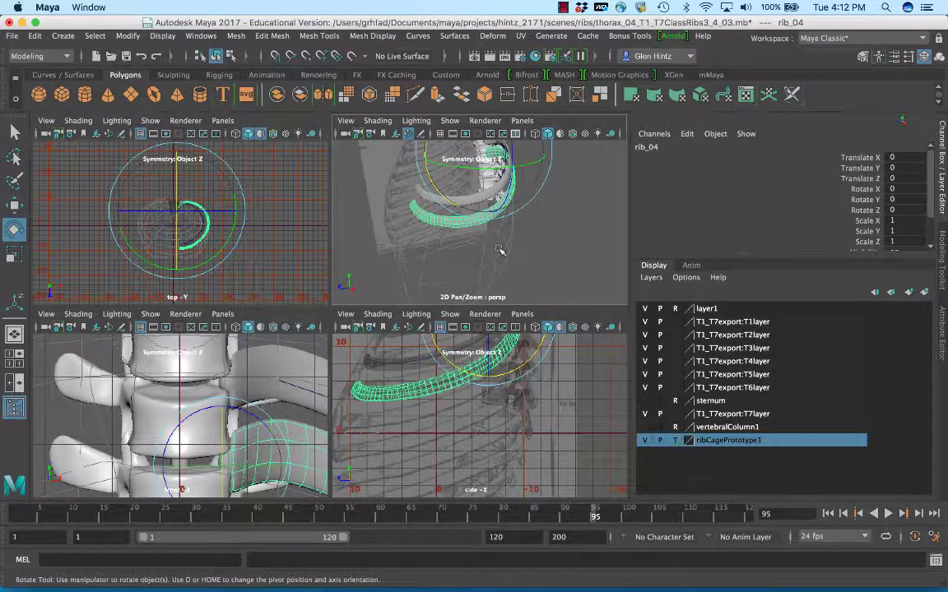
pyautogui.hotkey('ctrl', 'd')
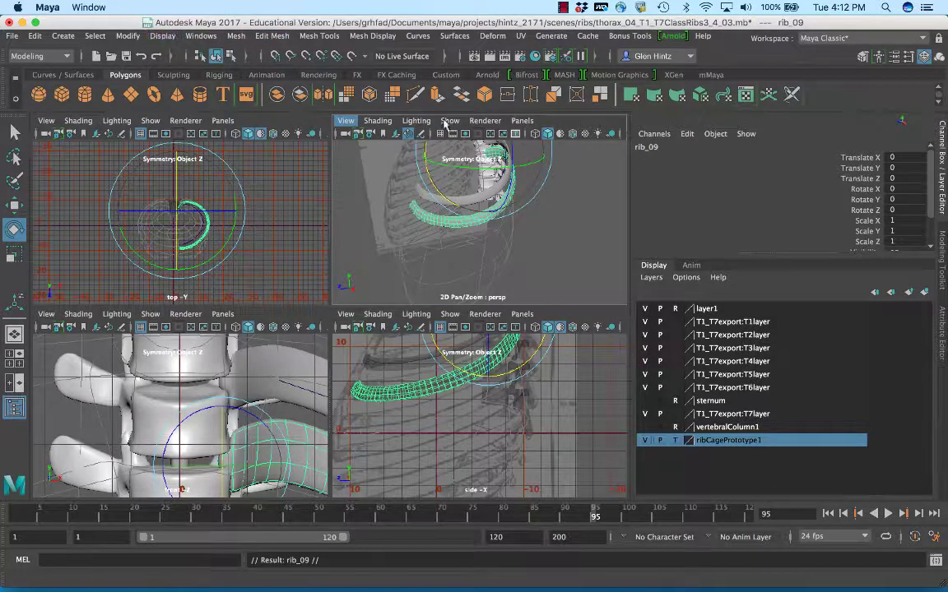
# Center the pivot of the duplicated rib.
pyautogui.press('w')
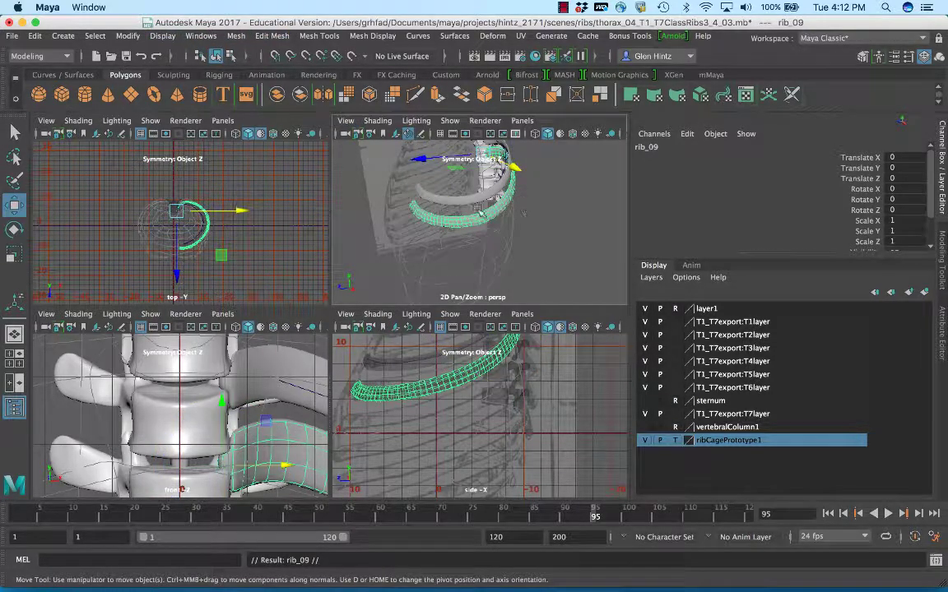
pyautogui.keyDown('alt'); pyautogui.moveTo(467, 211); pyautogui.dragTo(529, 207); pyautogui.keyUp('alt')
pyautogui.keyDown('alt'); pyautogui.moveTo(529, 208); pyautogui.dragTo(478, 241, button='right'); pyautogui.keyUp('alt')
pyautogui.keyDown('alt'); pyautogui.moveTo(478, 240); pyautogui.dragTo(526, 222); pyautogui.keyUp('alt')
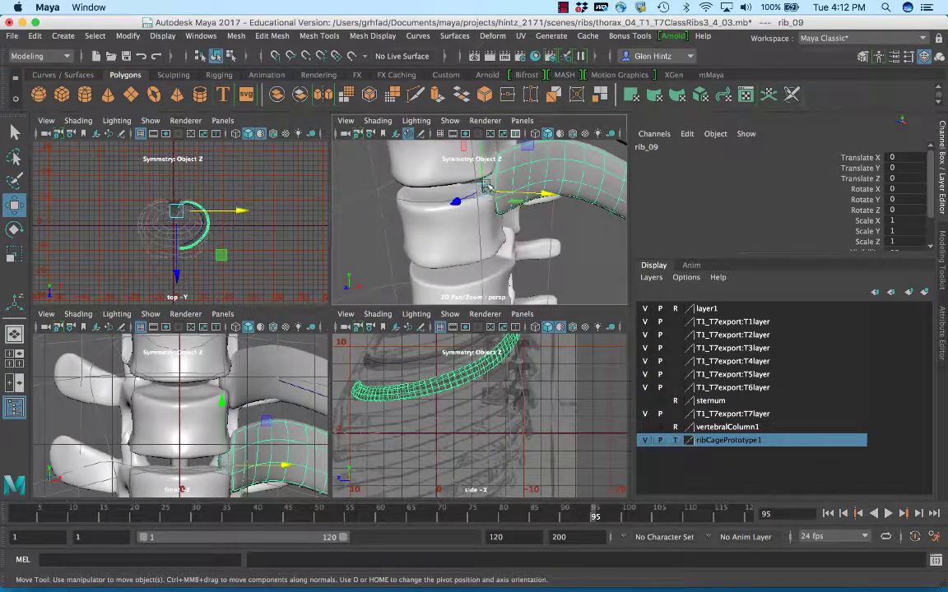
pyautogui.keyDown('alt'); pyautogui.moveTo(530, 214); pyautogui.dragTo(309, 178, button='right'); pyautogui.keyUp('alt')
pyautogui.keyDown('alt'); pyautogui.moveTo(506, 245); pyautogui.dragTo(469, 241); pyautogui.keyUp('alt')
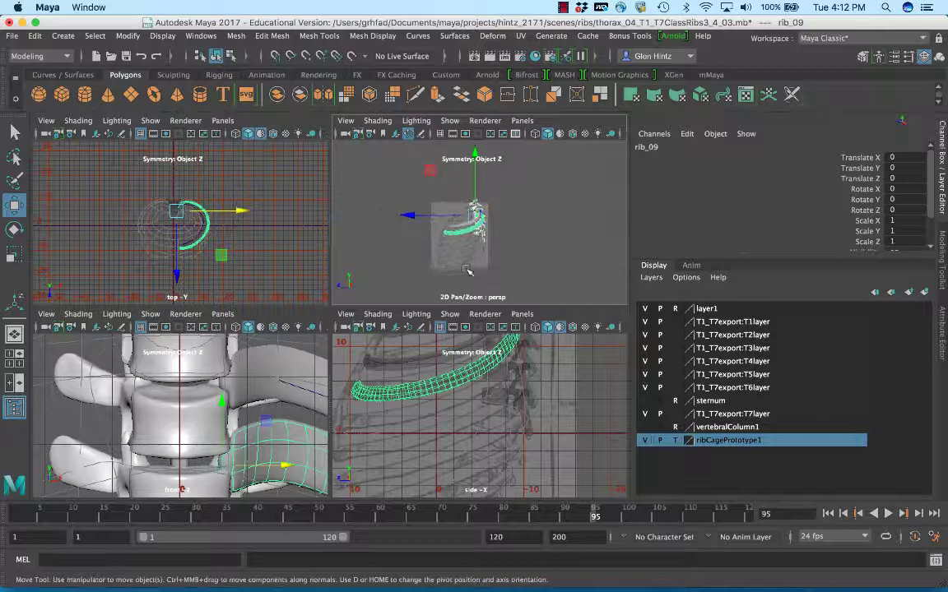
pyautogui.keyDown('alt'); pyautogui.moveTo(470, 273); pyautogui.dragTo(582, 279, button='right'); pyautogui.keyUp('alt')
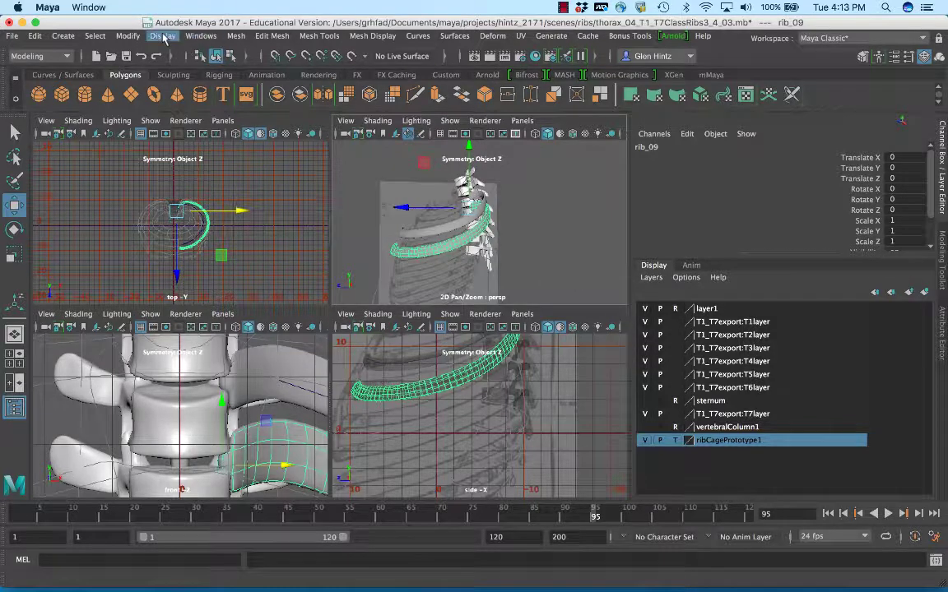
pyautogui.click(133, 37)
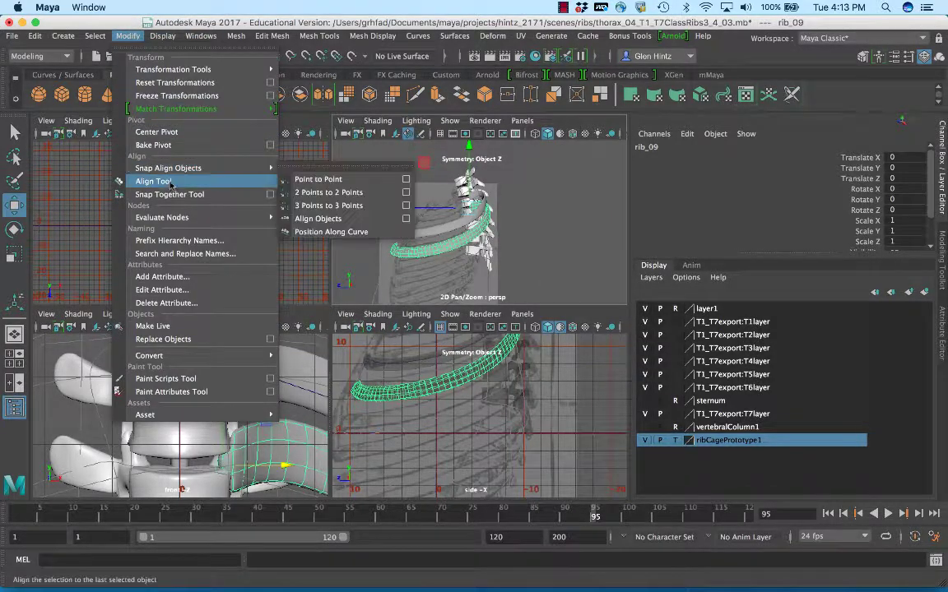
pyautogui.click(169, 133)
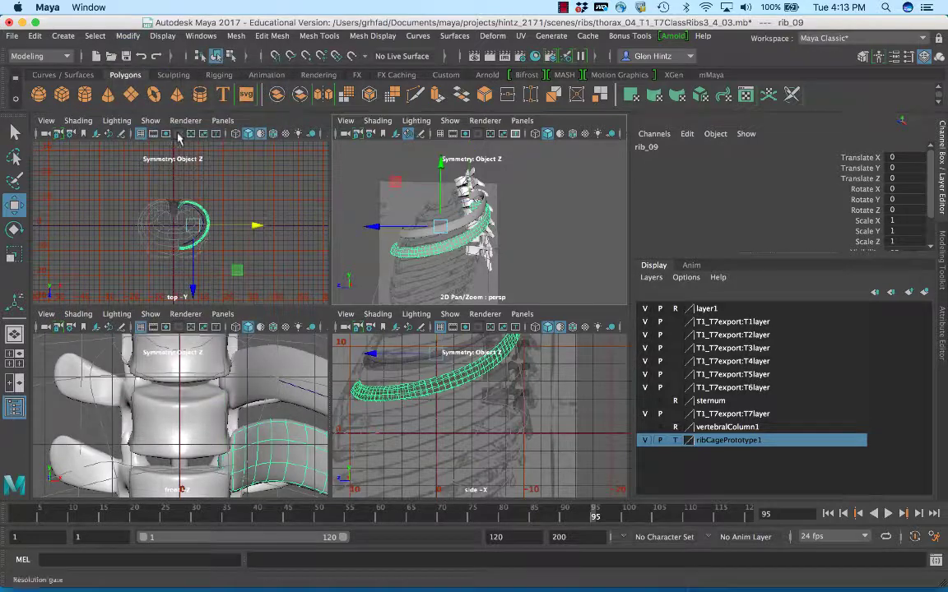
# Lower the duplicated rib to about Translate Y -2.83 and scale it uniformly to about 1.05.
pyautogui.moveTo(442, 164); pyautogui.dragTo(445, 208)
pyautogui.press('r')
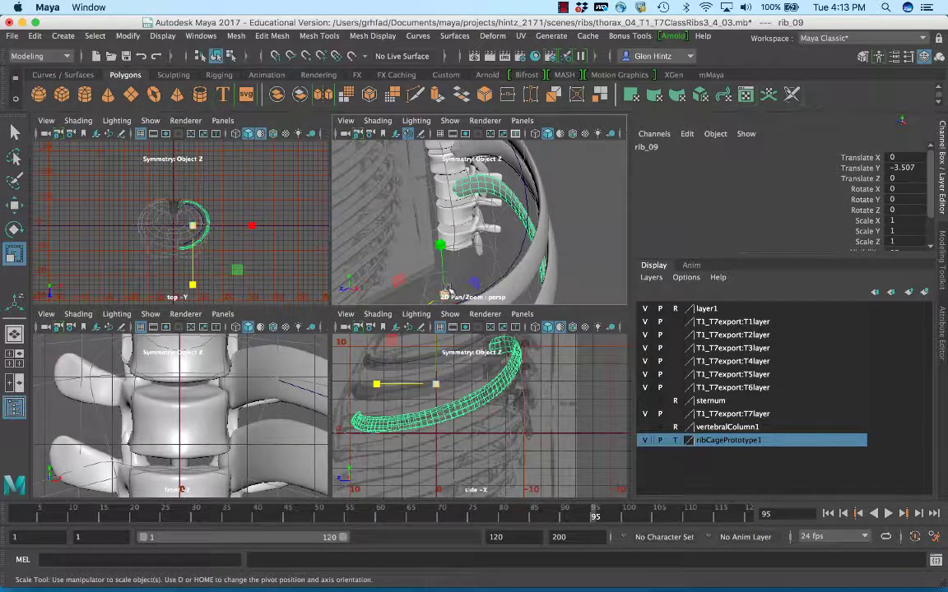
pyautogui.moveTo(446, 292); pyautogui.dragTo(461, 256)
pyautogui.press('w')
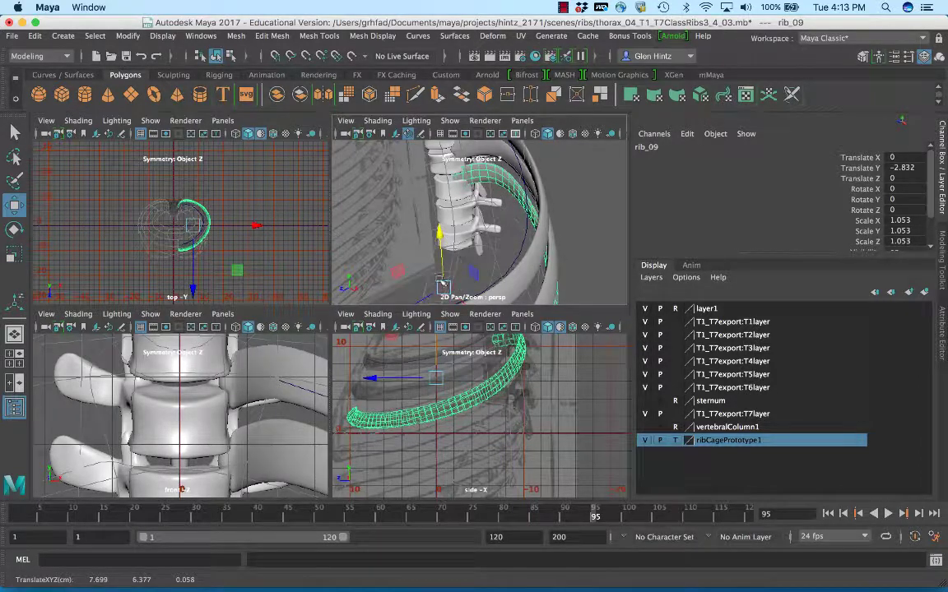
# Enlarge the duplicated rib uniformly to about 1.087 and shift it sideways to about Translate X 0.58.
pyautogui.press('r')
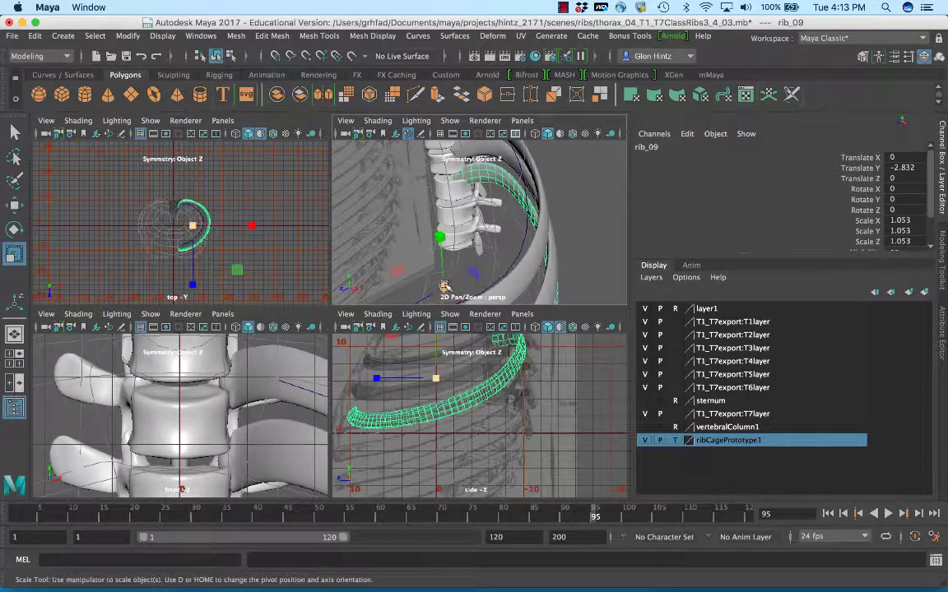
pyautogui.moveTo(445, 285)
pyautogui.mouseDown()
pyautogui.moveTo(463, 333)
pyautogui.moveTo(451, 284)
pyautogui.mouseUp()
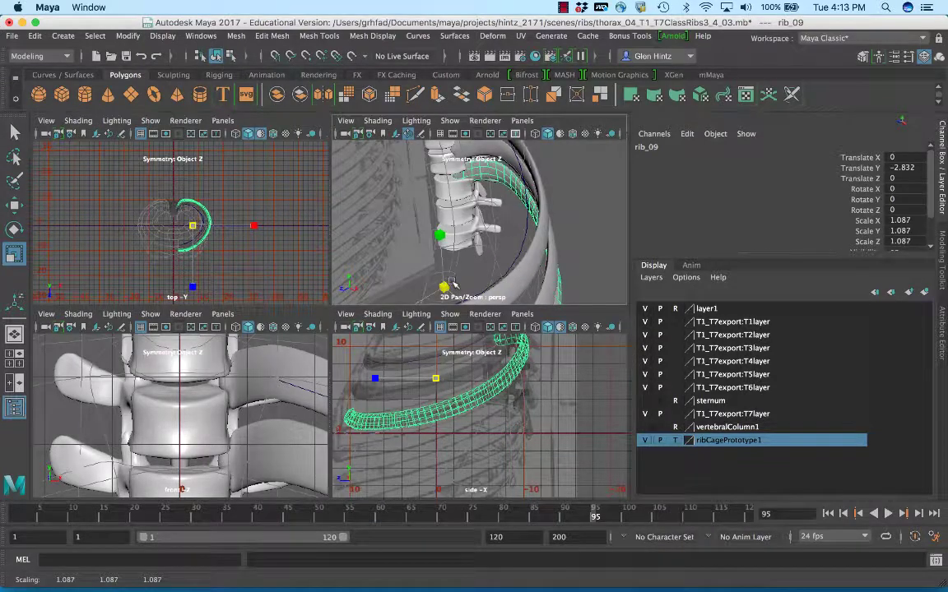
pyautogui.press('w')
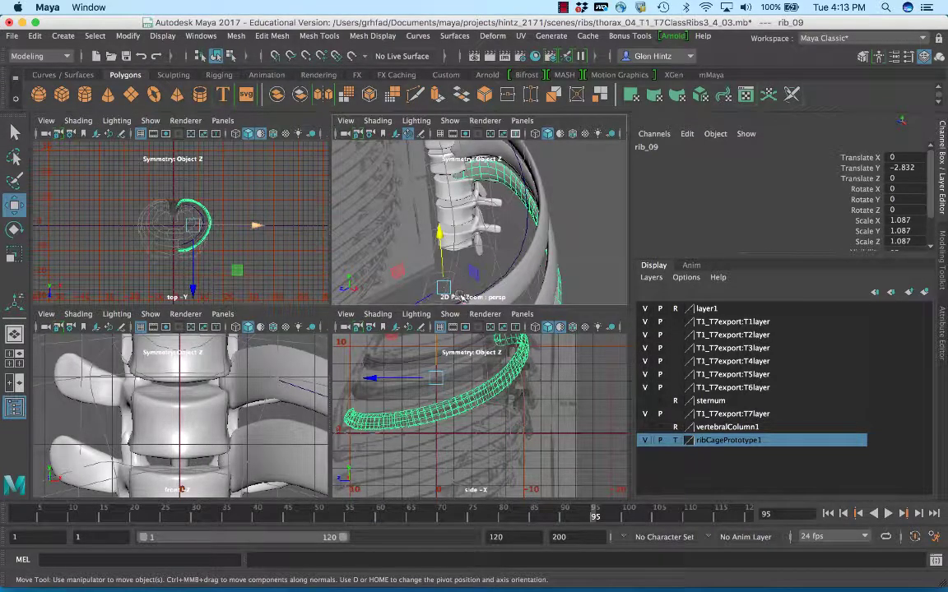
pyautogui.moveTo(461, 298); pyautogui.dragTo(462, 296)
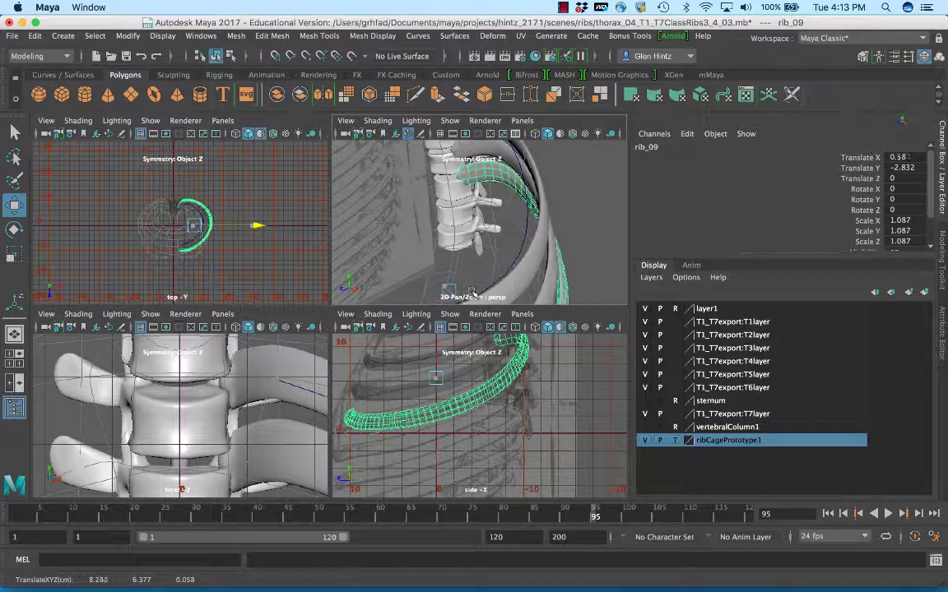
# Move the duplicated rib back toward the rear of the spine, to about Translate Z -0.64.
pyautogui.keyDown('alt'); pyautogui.moveTo(457, 224); pyautogui.dragTo(412, 204); pyautogui.keyUp('alt')
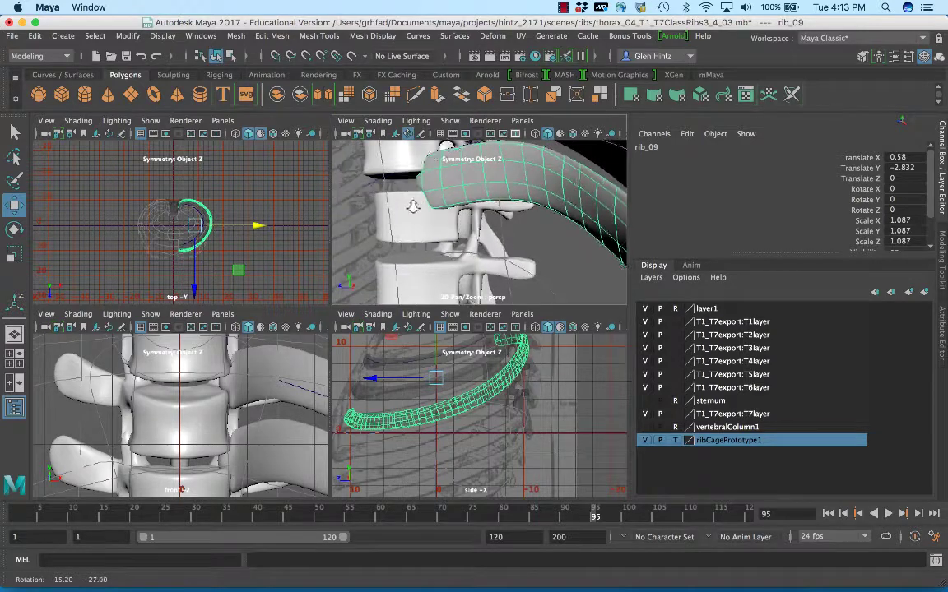
pyautogui.keyDown('alt'); pyautogui.moveTo(413, 205); pyautogui.dragTo(393, 276, button='right'); pyautogui.keyUp('alt')
pyautogui.scroll(-5, 394, 277)
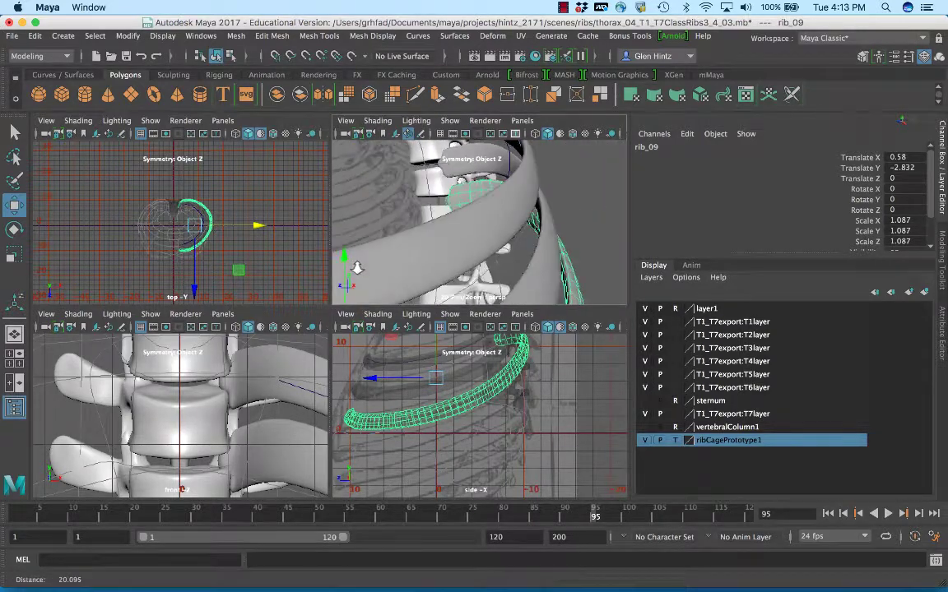
pyautogui.moveTo(369, 378)
pyautogui.mouseDown()
pyautogui.moveTo(317, 380)
pyautogui.moveTo(371, 378)
pyautogui.mouseUp()
pyautogui.keyDown('alt'); pyautogui.moveTo(544, 236); pyautogui.dragTo(394, 269); pyautogui.keyUp('alt')
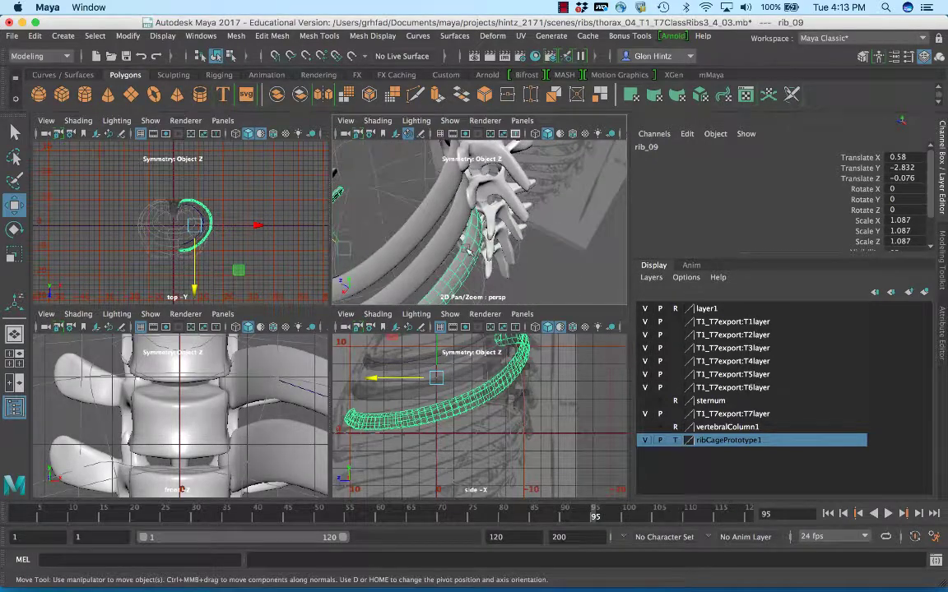
pyautogui.keyDown('alt'); pyautogui.moveTo(405, 230); pyautogui.dragTo(409, 228, button='middle'); pyautogui.keyUp('alt')
pyautogui.keyDown('alt'); pyautogui.moveTo(489, 175); pyautogui.dragTo(431, 189, button='middle'); pyautogui.keyUp('alt')
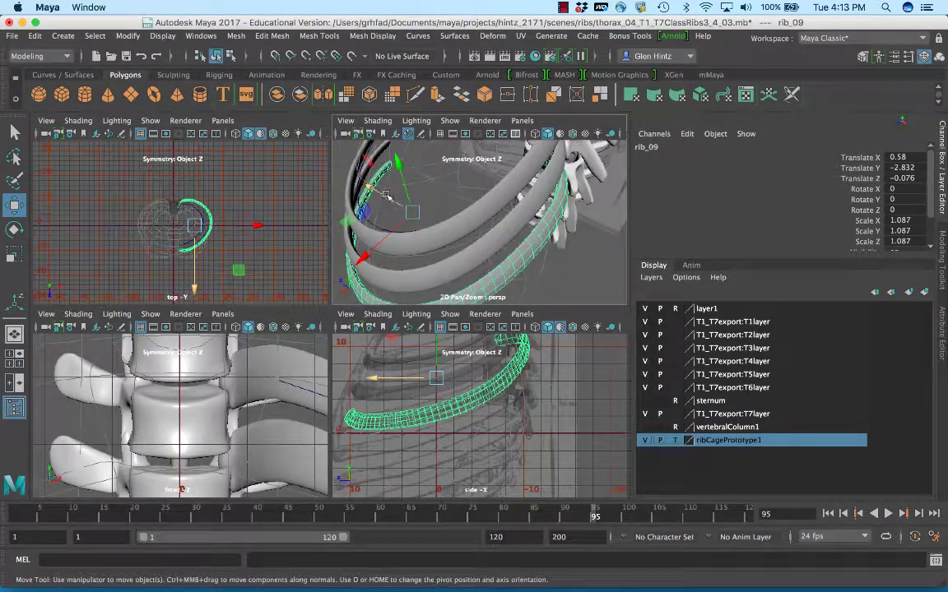
pyautogui.moveTo(386, 194); pyautogui.dragTo(390, 199)
pyautogui.keyDown('alt'); pyautogui.moveTo(514, 181); pyautogui.dragTo(483, 204); pyautogui.keyUp('alt')
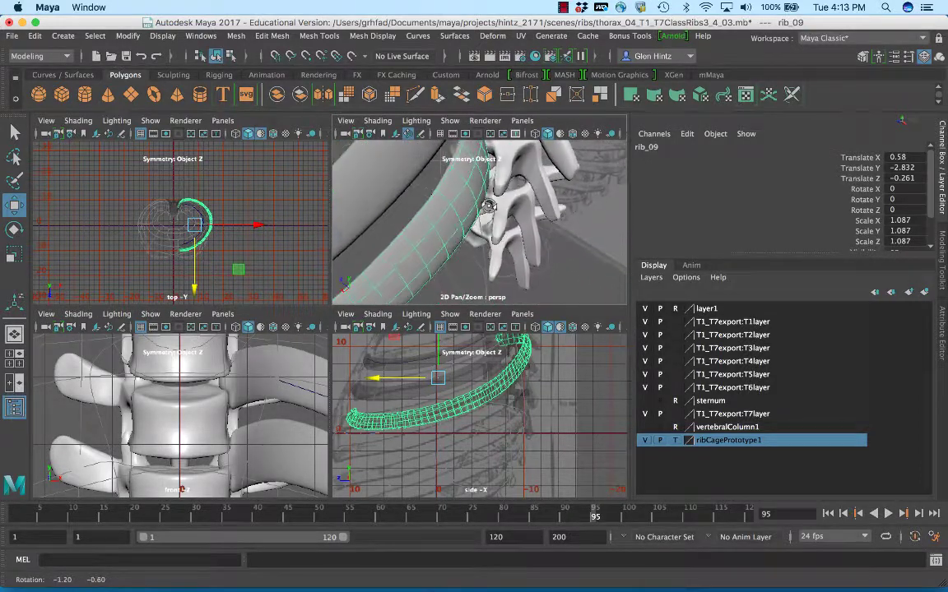
pyautogui.keyDown('alt'); pyautogui.moveTo(483, 205); pyautogui.dragTo(377, 204, button='right'); pyautogui.keyUp('alt')
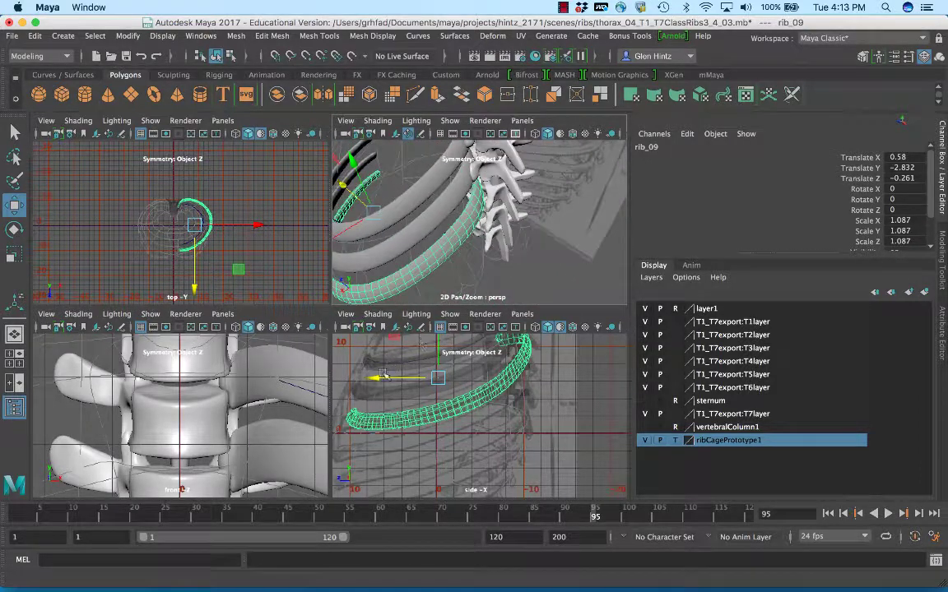
pyautogui.moveTo(376, 377); pyautogui.dragTo(382, 379)
# Lower the duplicated rib along the spine to about Translate Y -3.74.
pyautogui.scroll(5, 503, 227)
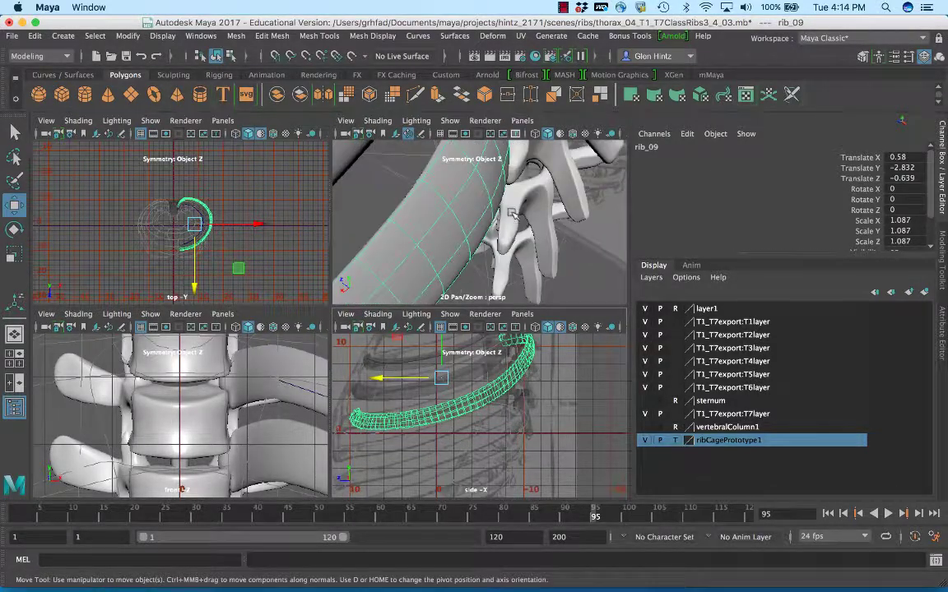
pyautogui.scroll(2, 499, 175)
pyautogui.keyDown('alt'); pyautogui.moveTo(502, 178); pyautogui.dragTo(440, 351); pyautogui.keyUp('alt')
pyautogui.keyDown('alt'); pyautogui.moveTo(553, 272); pyautogui.dragTo(516, 154); pyautogui.keyUp('alt')
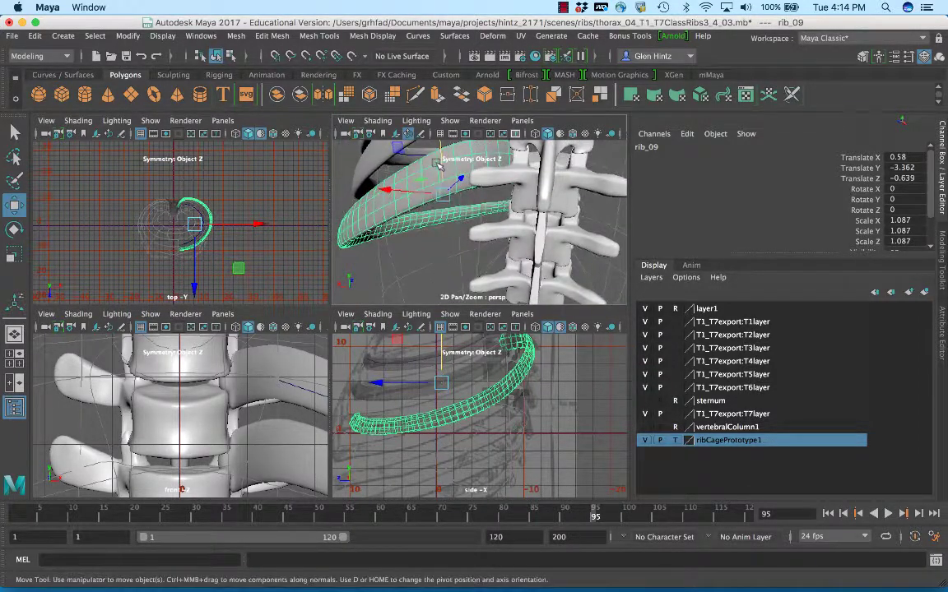
pyautogui.moveTo(439, 163); pyautogui.dragTo(440, 172)
# Snap the duplicated rib's pivot to its end at the vertebra.
pyautogui.keyDown('alt'); pyautogui.moveTo(490, 176); pyautogui.dragTo(395, 177); pyautogui.keyUp('alt')
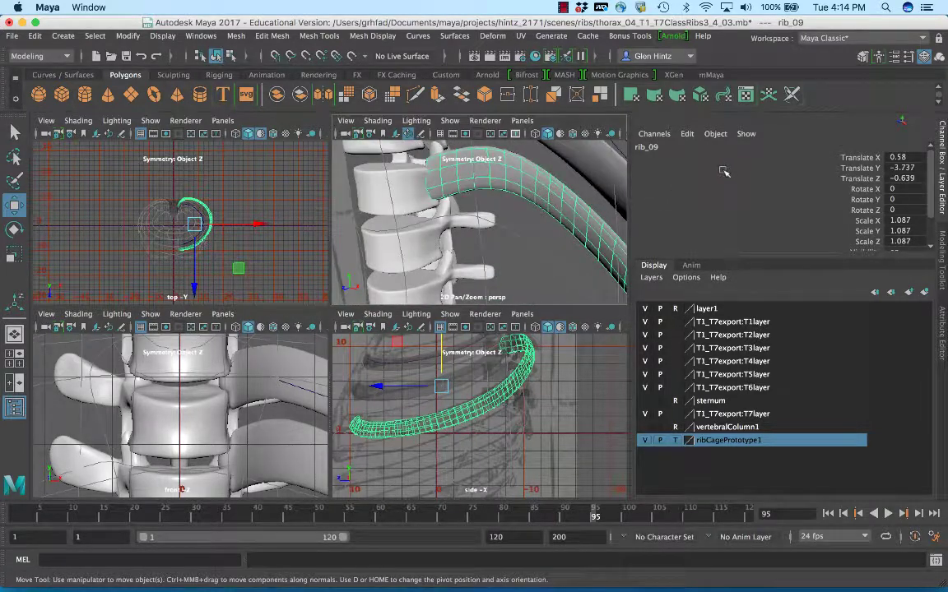
pyautogui.press('d')
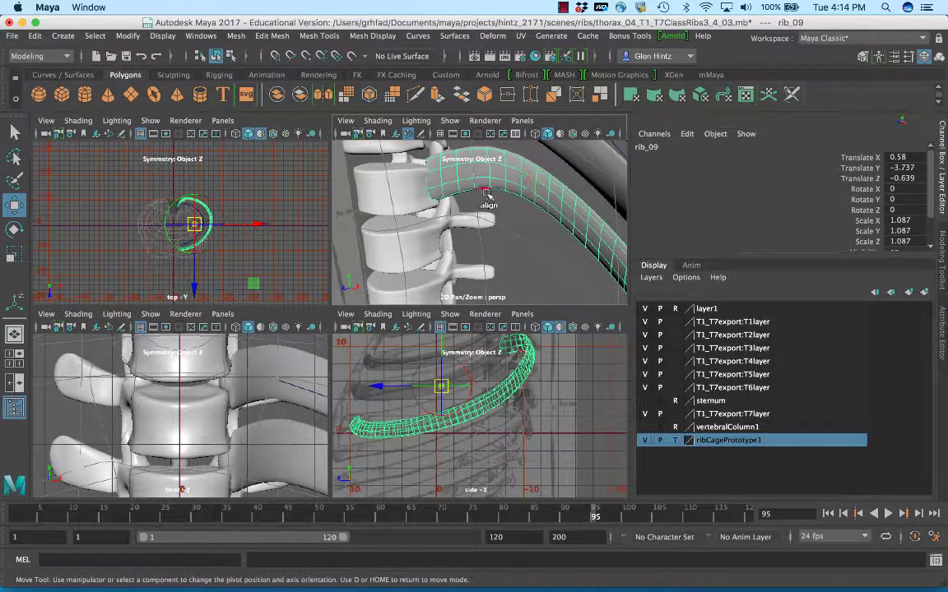
pyautogui.click(427, 184)
pyautogui.press('d')
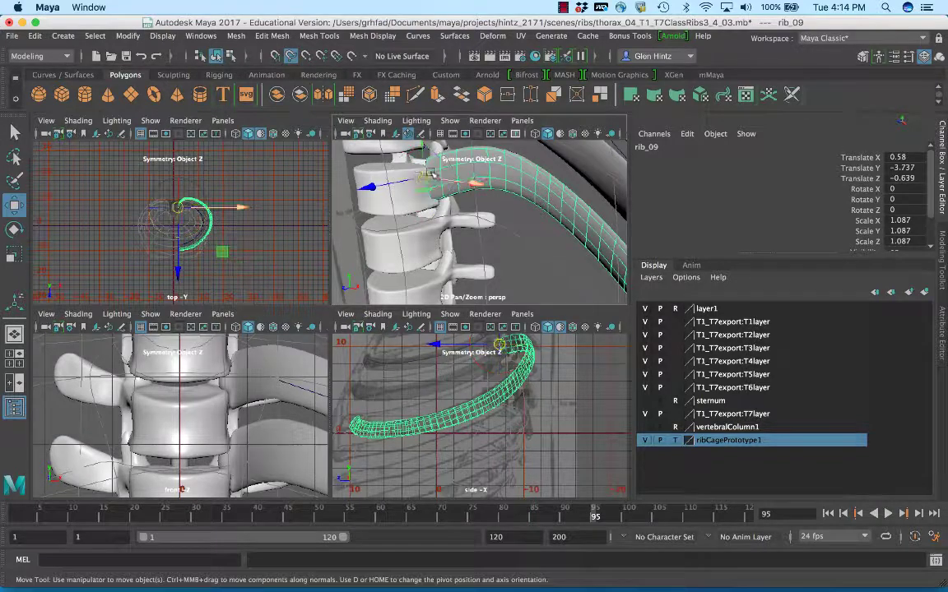
# Rotate the duplicated rib to about -3.2 degrees in X and raise it to about Translate Y -2.73.
pyautogui.press('e')
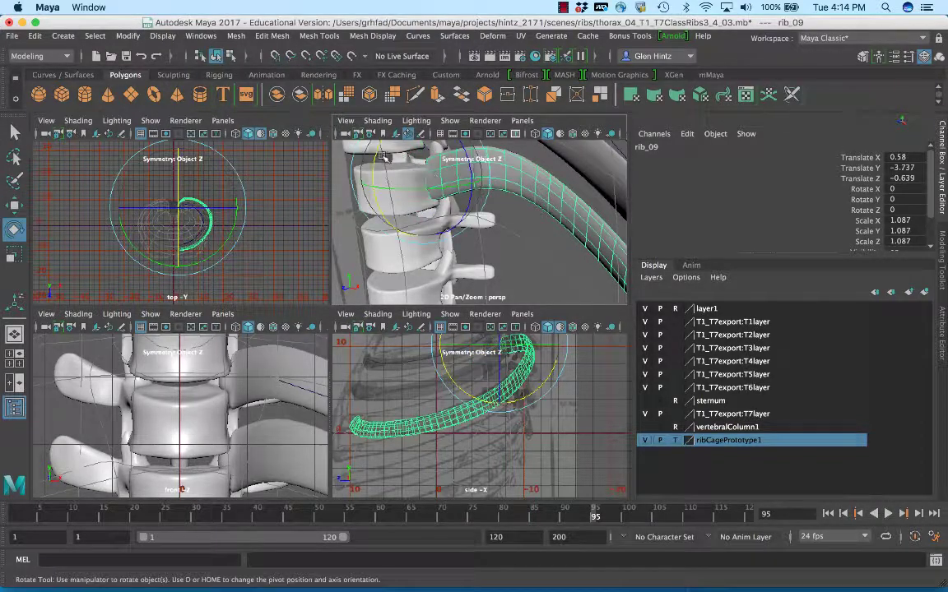
pyautogui.moveTo(377, 148); pyautogui.dragTo(427, 130)
pyautogui.press('w')
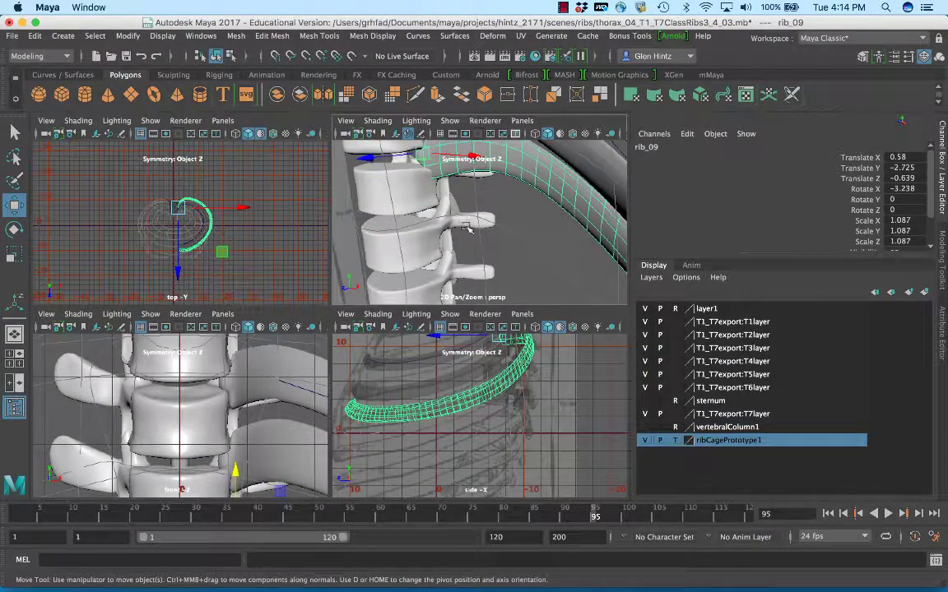
# Rotate the duplicated rib to about 0.88 degrees in X, 0.21 in Y and -2.89 in Z.
pyautogui.press('e')
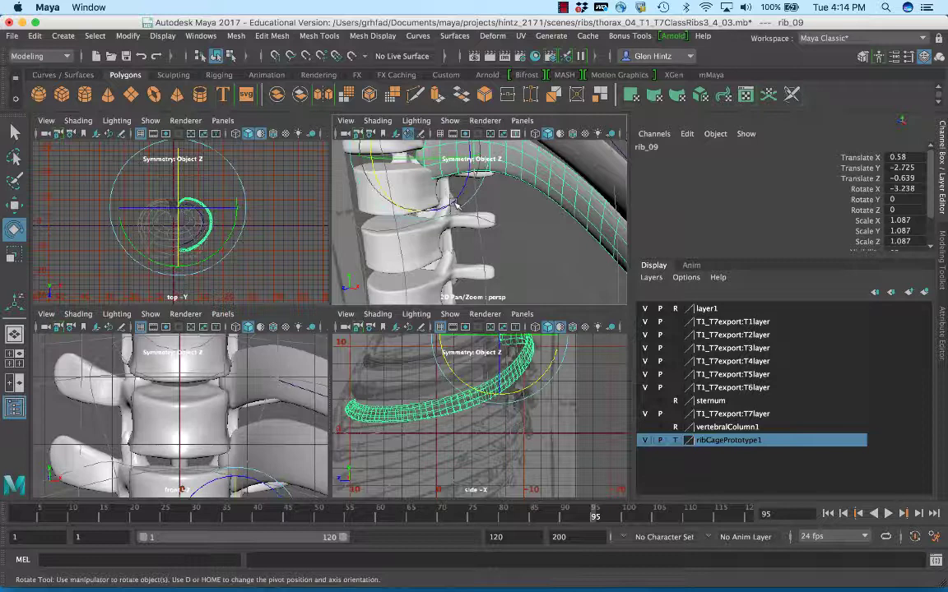
pyautogui.moveTo(499, 359); pyautogui.dragTo(492, 363)
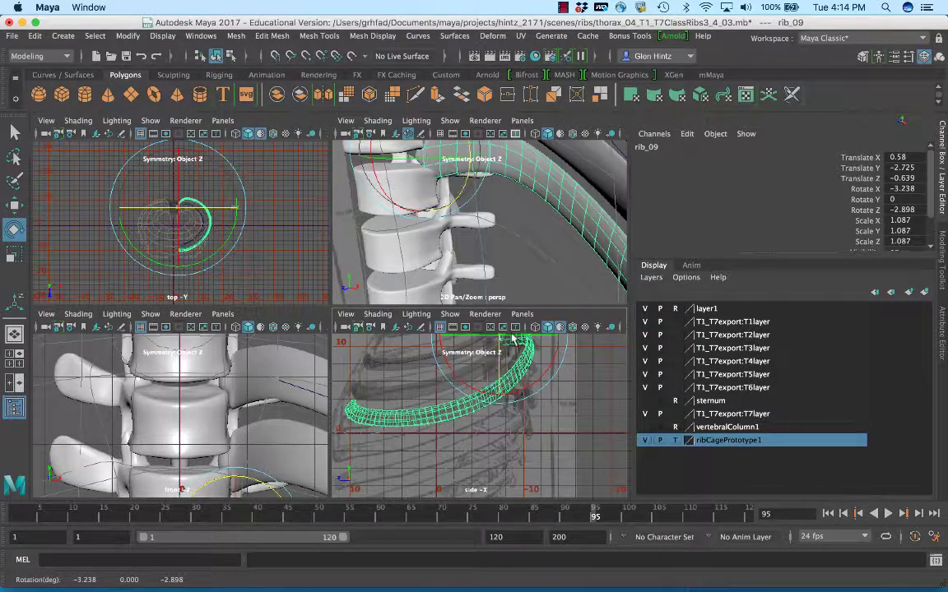
pyautogui.keyDown('alt'); pyautogui.moveTo(511, 287); pyautogui.dragTo(503, 285); pyautogui.keyUp('alt')
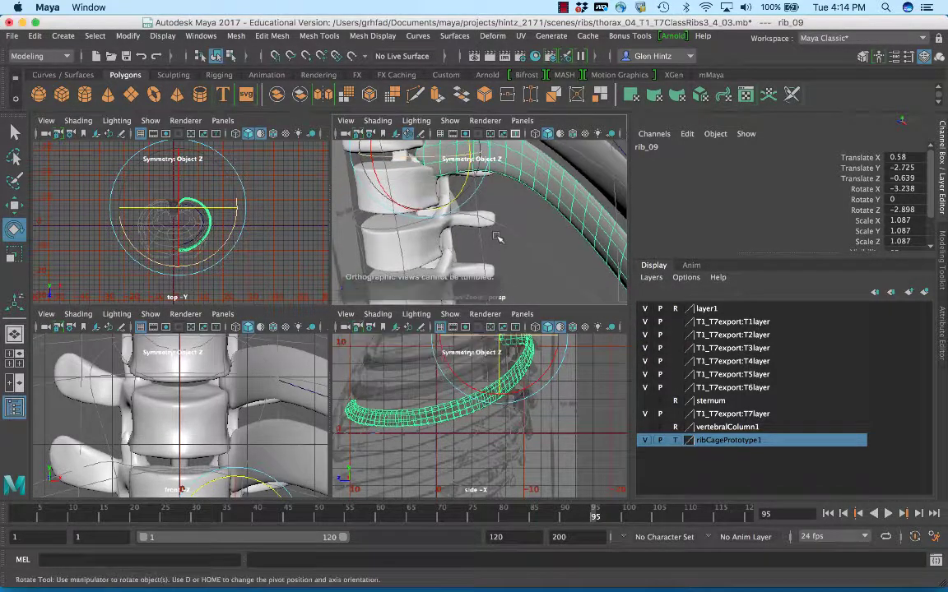
pyautogui.keyDown('alt'); pyautogui.moveTo(496, 224); pyautogui.dragTo(441, 223, button='middle'); pyautogui.keyUp('alt')
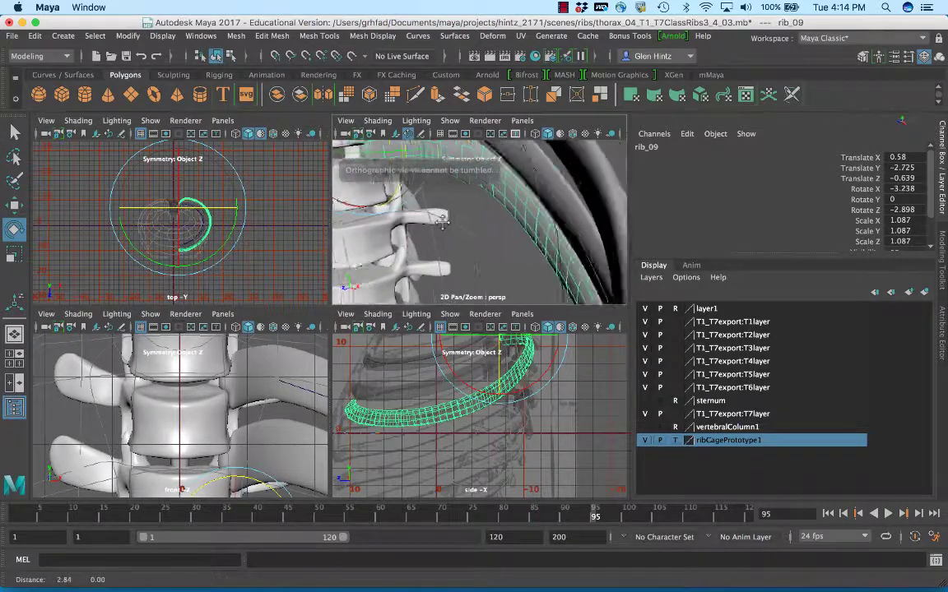
pyautogui.keyDown('alt'); pyautogui.moveTo(443, 222); pyautogui.dragTo(312, 212, button='right'); pyautogui.keyUp('alt')
pyautogui.keyDown('alt'); pyautogui.moveTo(452, 259); pyautogui.dragTo(510, 204); pyautogui.keyUp('alt')
pyautogui.moveTo(439, 207); pyautogui.dragTo(441, 213)
pyautogui.keyDown('alt'); pyautogui.moveTo(529, 239); pyautogui.dragTo(627, 272, button='right'); pyautogui.keyUp('alt')
pyautogui.keyDown('alt'); pyautogui.moveTo(473, 215); pyautogui.dragTo(576, 234, button='right'); pyautogui.keyUp('alt')
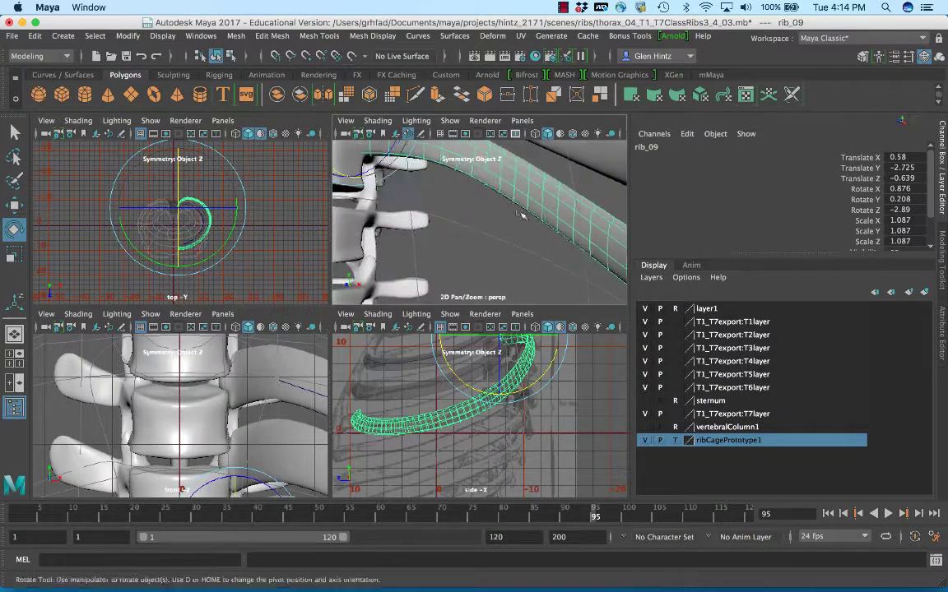
# Nudge the rib's end against the vertebra, to about Translate X 0.54, Y -2.67 and Z -0.65.
pyautogui.keyDown('alt'); pyautogui.moveTo(522, 216); pyautogui.dragTo(525, 253, button='middle'); pyautogui.keyUp('alt')
pyautogui.keyDown('alt'); pyautogui.moveTo(529, 239); pyautogui.dragTo(555, 235); pyautogui.keyUp('alt')
pyautogui.press('w')
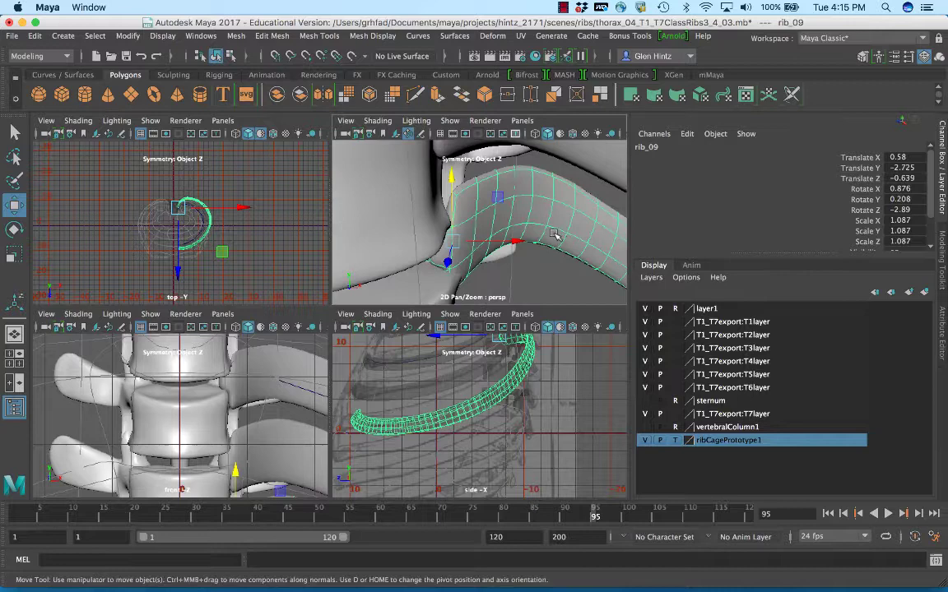
pyautogui.moveTo(516, 239); pyautogui.dragTo(517, 241, button='middle')
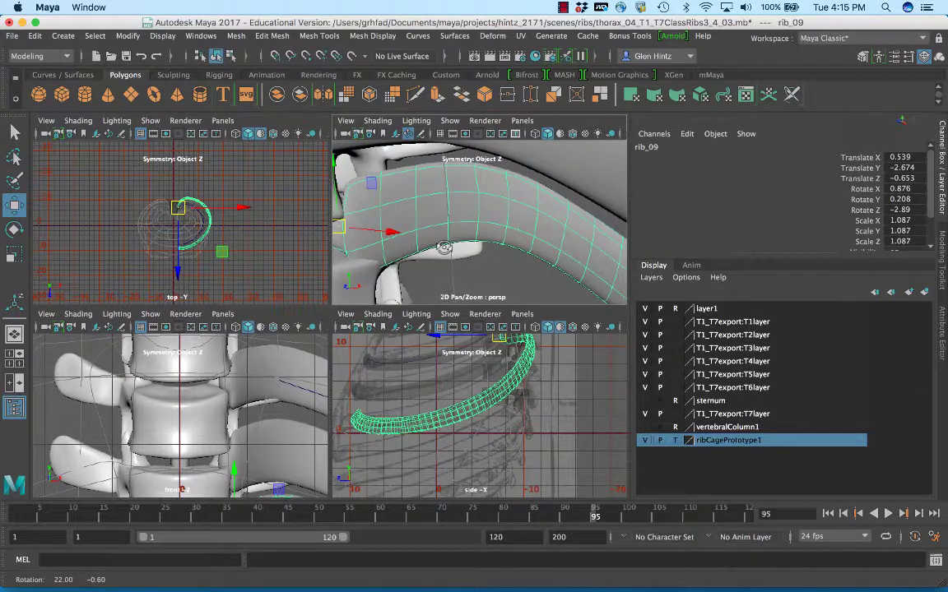
# Lower the duplicated rib against the vertebra to about Translate Y -2.74.
pyautogui.keyDown('alt'); pyautogui.moveTo(486, 252); pyautogui.dragTo(436, 245); pyautogui.keyUp('alt')
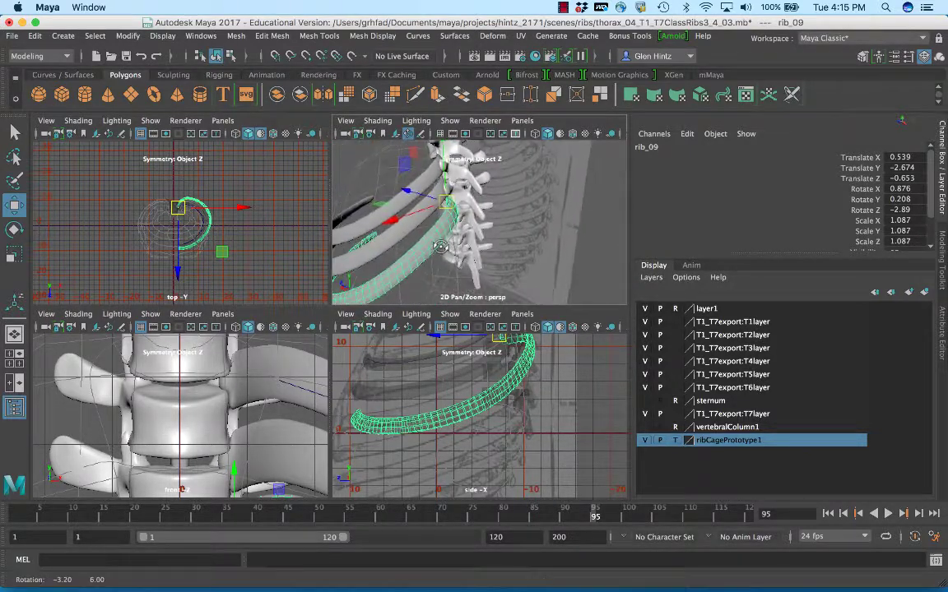
pyautogui.keyDown('alt'); pyautogui.moveTo(450, 246); pyautogui.dragTo(522, 262, button='right'); pyautogui.keyUp('alt')
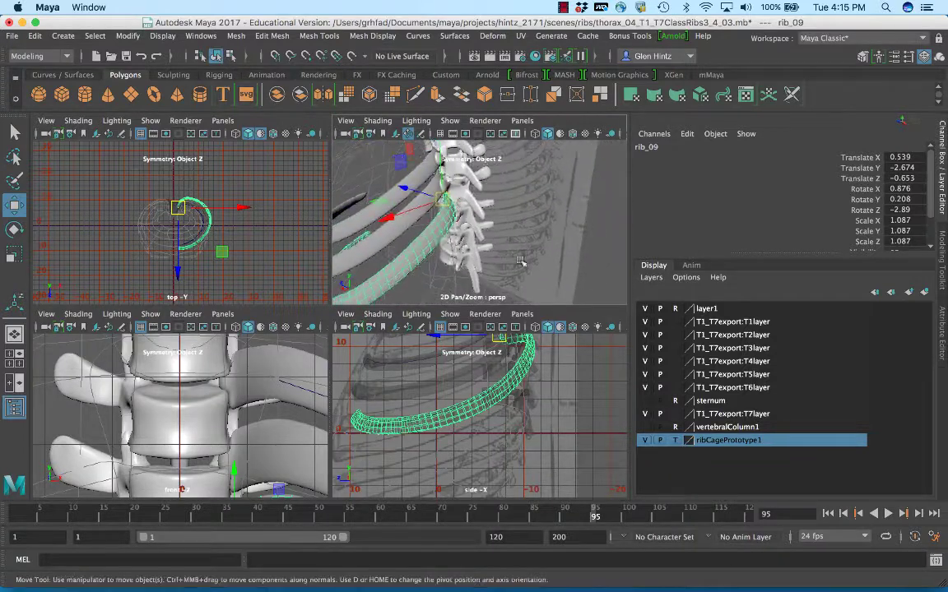
pyautogui.keyDown('alt'); pyautogui.moveTo(528, 262); pyautogui.dragTo(506, 255); pyautogui.keyUp('alt')
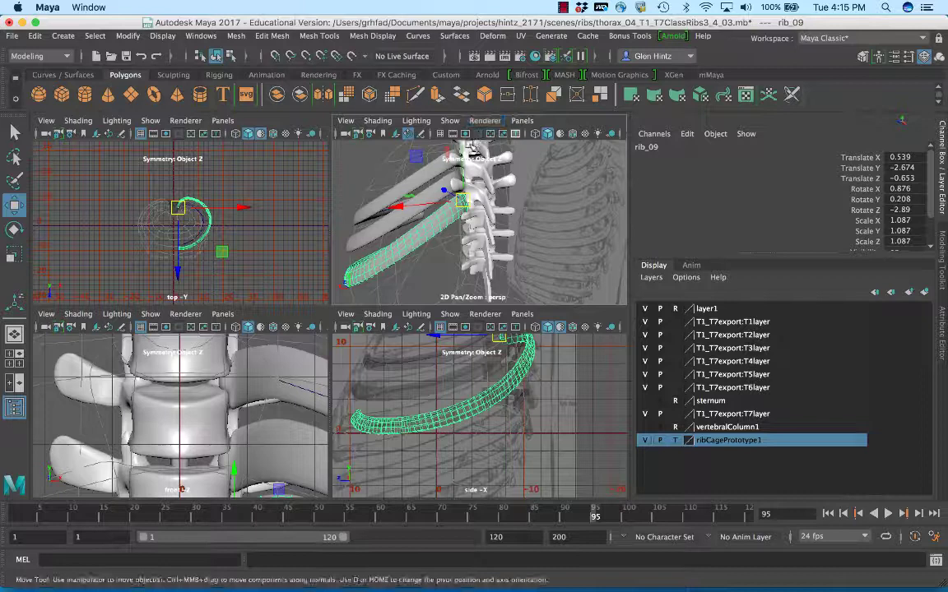
pyautogui.moveTo(465, 146); pyautogui.dragTo(499, 185)
pyautogui.keyDown('alt'); pyautogui.moveTo(499, 186); pyautogui.dragTo(667, 208, button='right'); pyautogui.keyUp('alt')
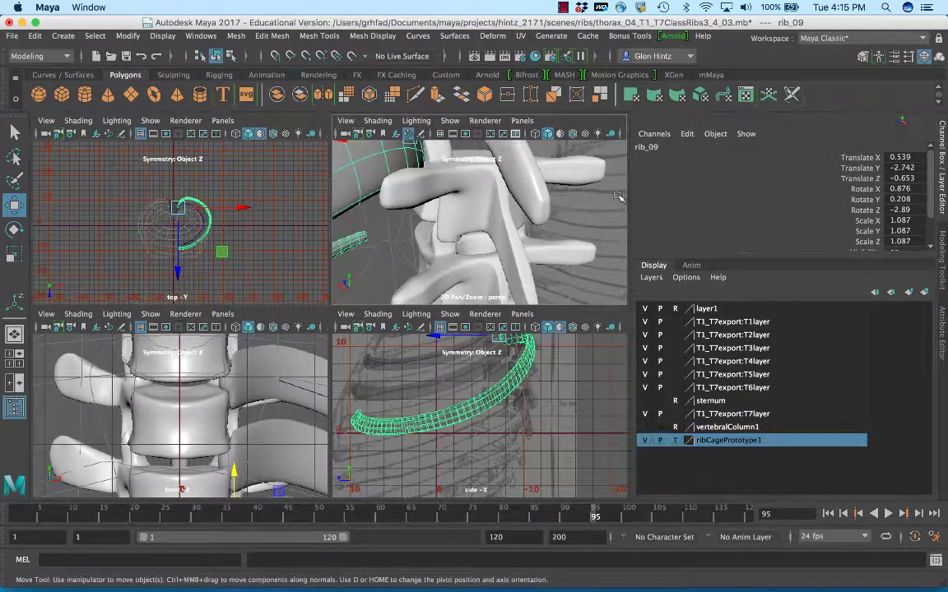
pyautogui.keyDown('alt'); pyautogui.moveTo(618, 196); pyautogui.dragTo(639, 194); pyautogui.keyUp('alt')
# Rotate the duplicated rib to about -6.72 degrees in X, 1.54 in Y and -2.12 in Z.
pyautogui.press('e')
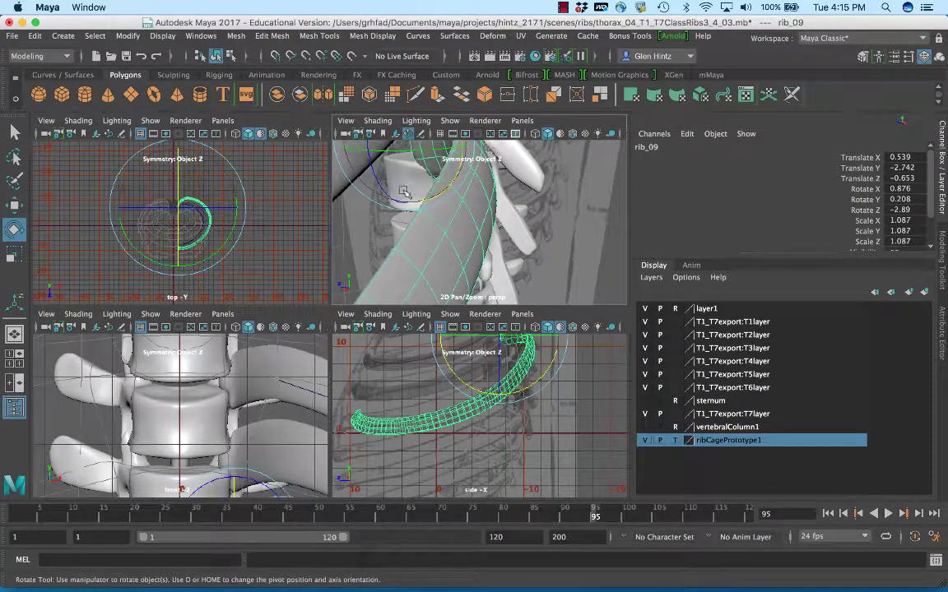
pyautogui.moveTo(388, 200); pyautogui.dragTo(373, 187)
pyautogui.hotkey('ctrl', 'z')
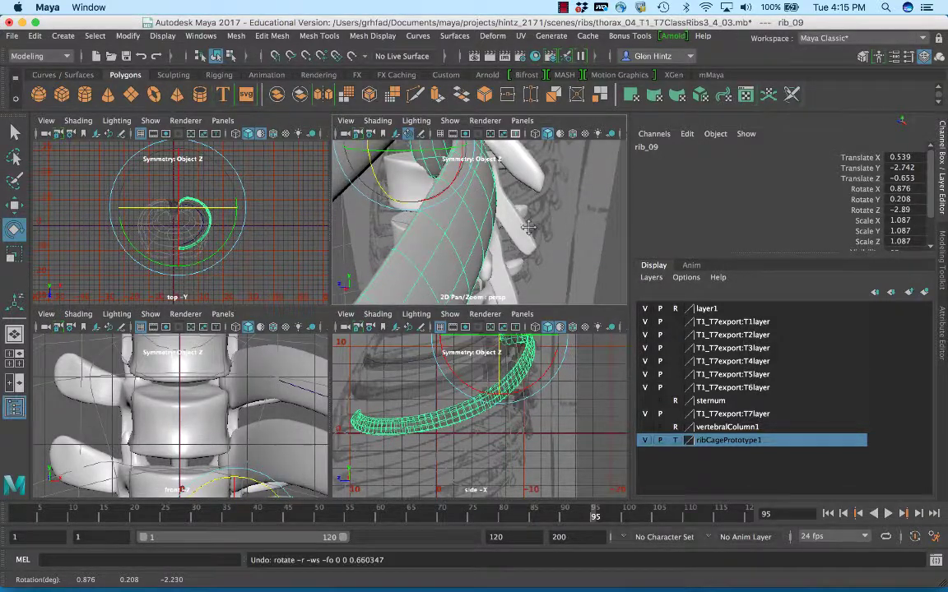
pyautogui.keyDown('alt'); pyautogui.moveTo(528, 227); pyautogui.dragTo(565, 284, button='middle'); pyautogui.keyUp('alt')
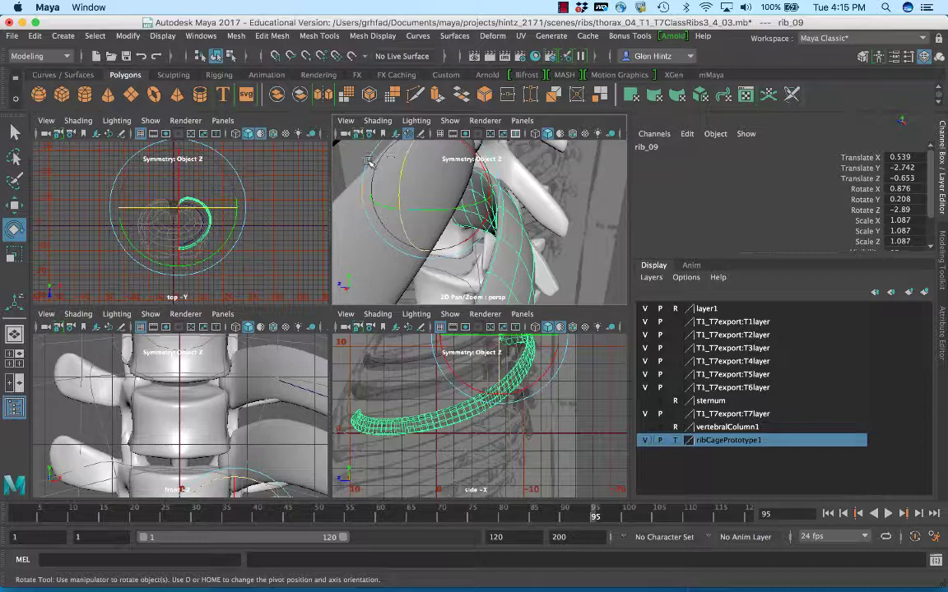
pyautogui.moveTo(391, 159); pyautogui.dragTo(452, 209)
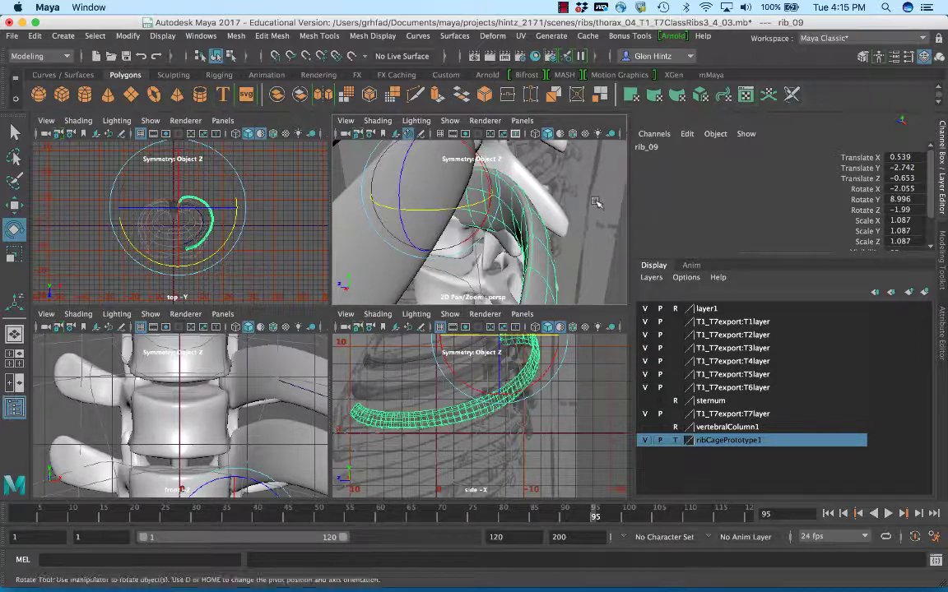
pyautogui.keyDown('alt'); pyautogui.moveTo(535, 177); pyautogui.dragTo(467, 202); pyautogui.keyUp('alt')
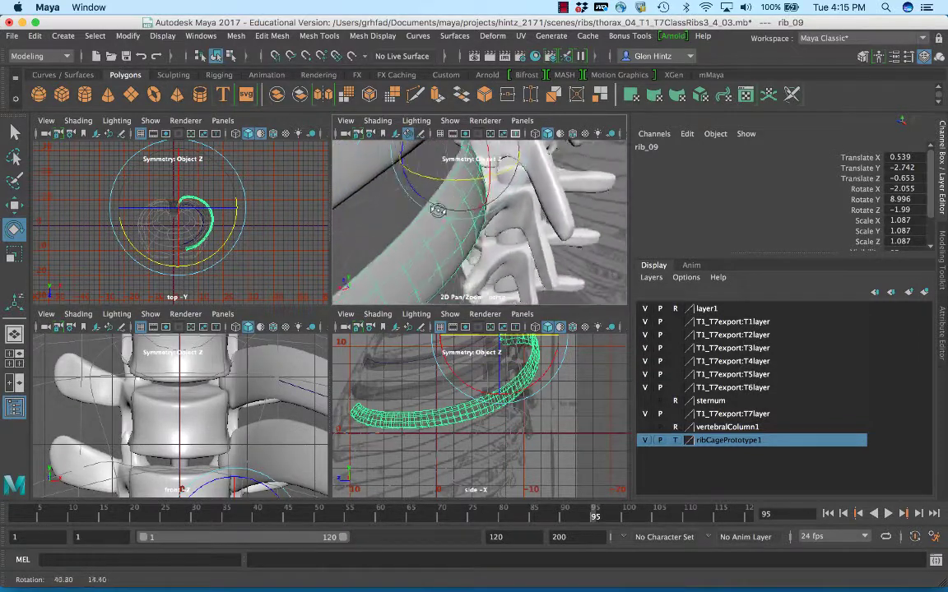
pyautogui.keyDown('alt'); pyautogui.moveTo(438, 211); pyautogui.dragTo(357, 213); pyautogui.keyUp('alt')
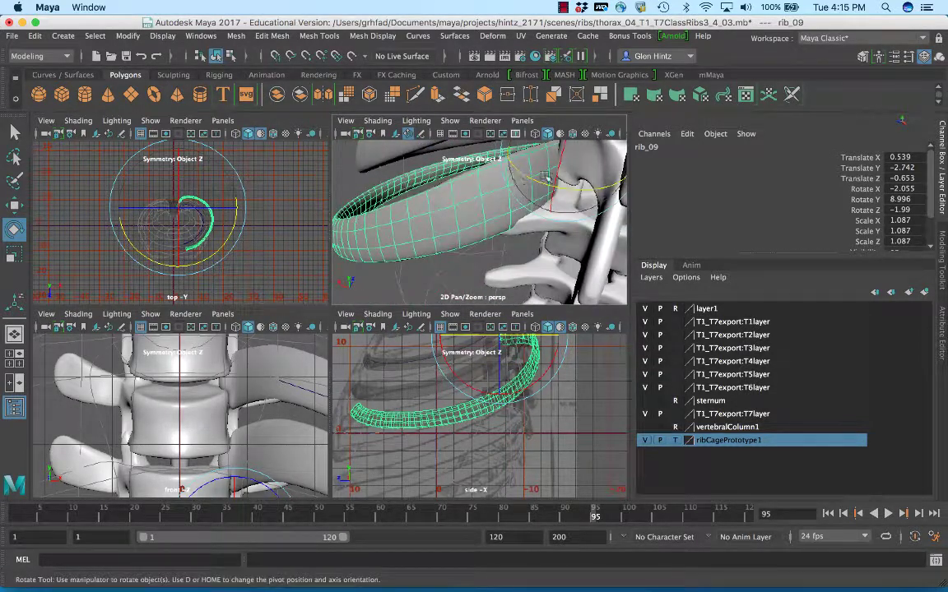
pyautogui.moveTo(546, 176); pyautogui.dragTo(615, 203)
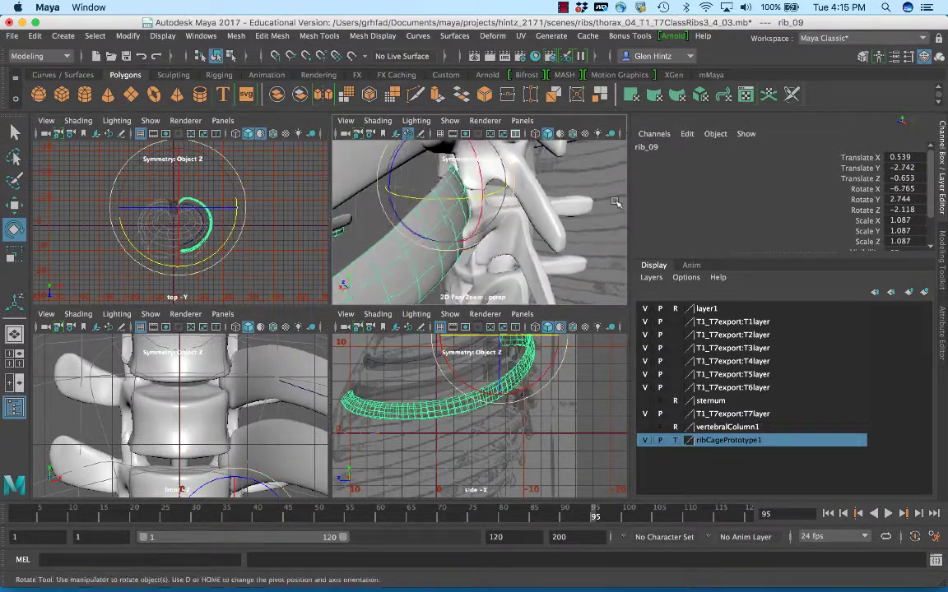
pyautogui.moveTo(496, 190); pyautogui.dragTo(500, 193)
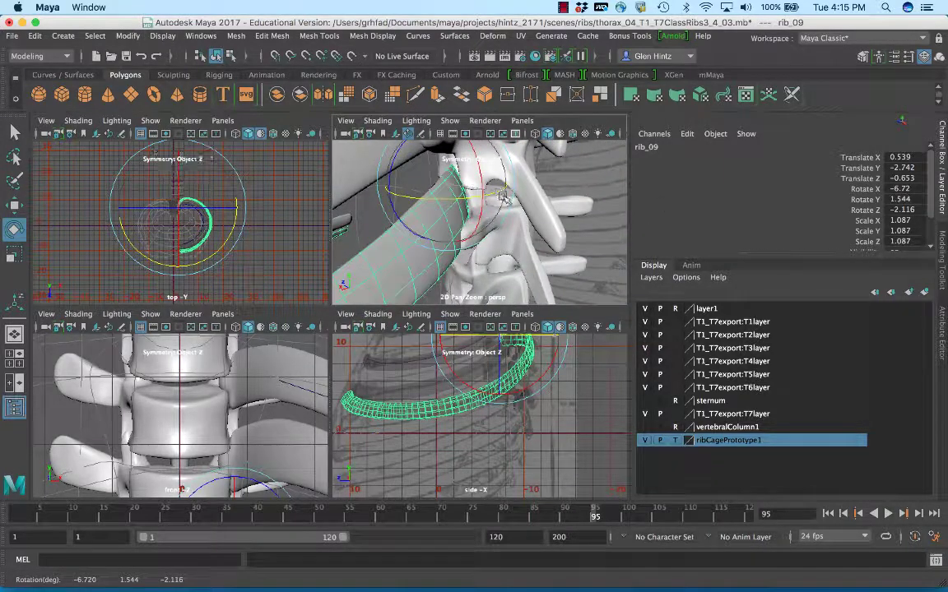
# Scale the duplicated rib along its Z axis in the side view to fit the rib cage reference.
pyautogui.keyDown('alt'); pyautogui.moveTo(522, 202); pyautogui.dragTo(481, 211, button='right'); pyautogui.keyUp('alt')
pyautogui.keyDown('alt'); pyautogui.moveTo(481, 212); pyautogui.dragTo(494, 202); pyautogui.keyUp('alt')
pyautogui.keyDown('alt'); pyautogui.moveTo(494, 202); pyautogui.dragTo(549, 155, button='middle'); pyautogui.keyUp('alt')
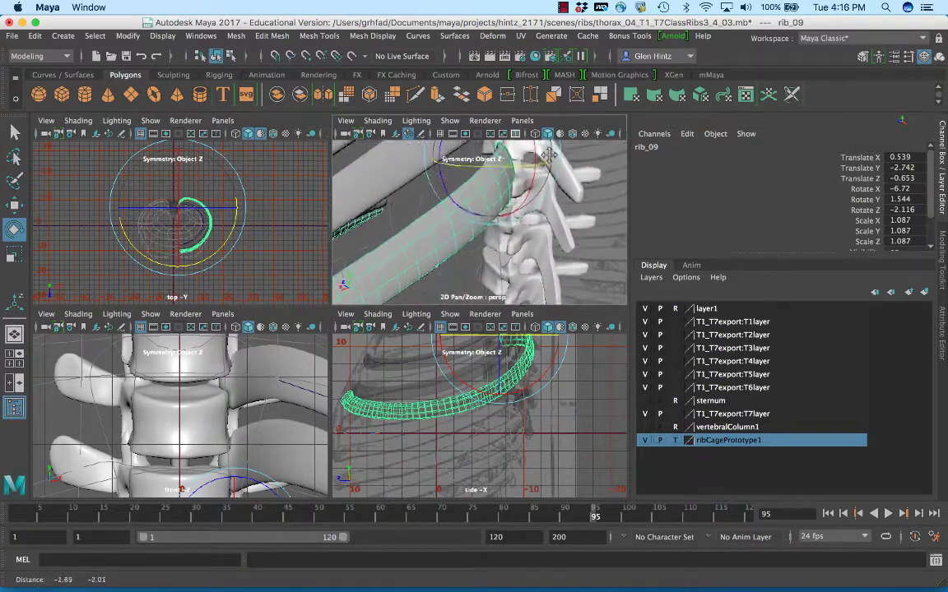
pyautogui.keyDown('alt'); pyautogui.moveTo(584, 235); pyautogui.dragTo(664, 169); pyautogui.keyUp('alt')
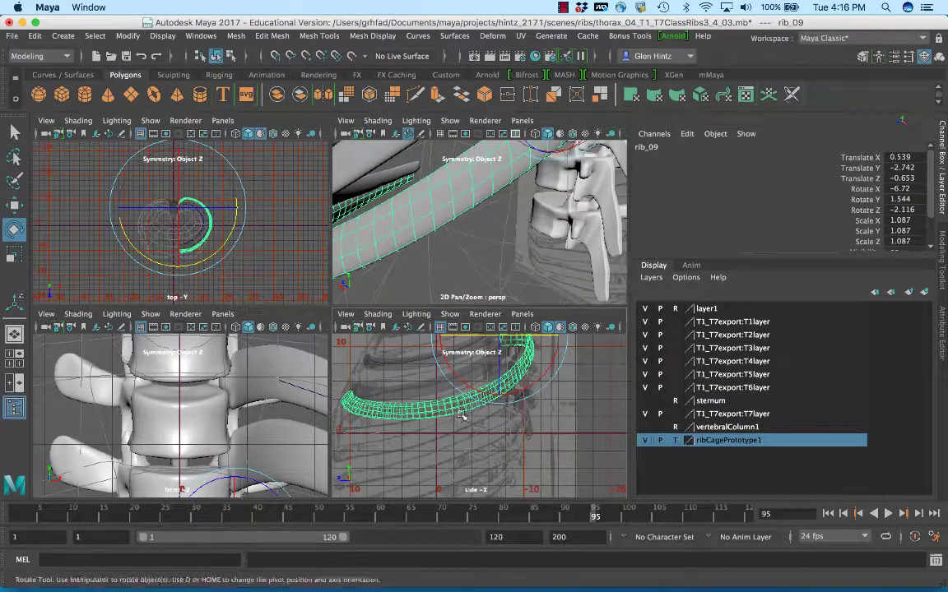
pyautogui.press('r')
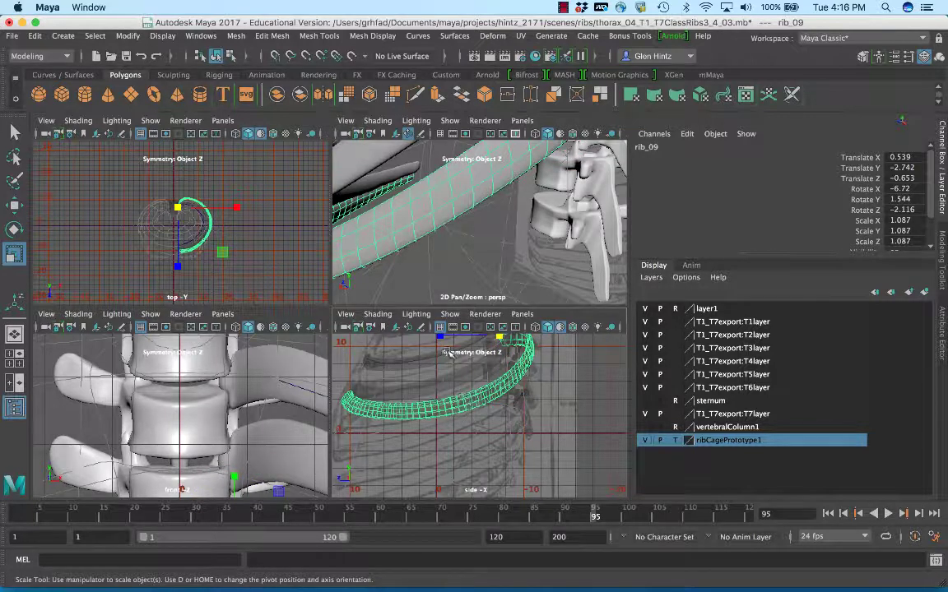
pyautogui.moveTo(440, 338); pyautogui.dragTo(441, 340)
pyautogui.keyDown('alt'); pyautogui.moveTo(513, 412); pyautogui.dragTo(436, 416, button='right'); pyautogui.keyUp('alt')
pyautogui.keyDown('alt'); pyautogui.click(539, 414); pyautogui.keyUp('alt')
pyautogui.keyDown('alt'); pyautogui.moveTo(537, 412); pyautogui.dragTo(552, 435, button='middle'); pyautogui.keyUp('alt')
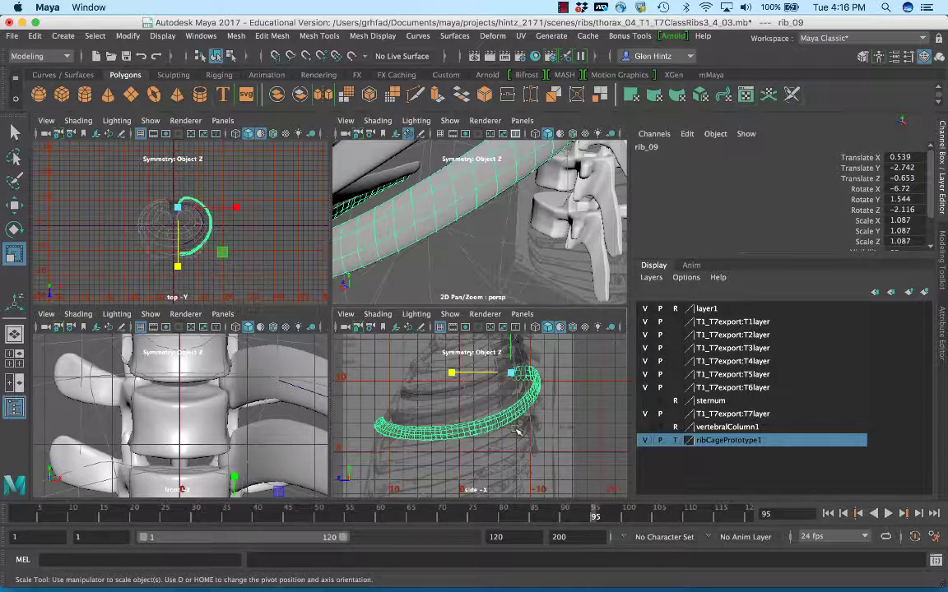
pyautogui.keyDown('alt'); pyautogui.moveTo(540, 434); pyautogui.dragTo(553, 415); pyautogui.keyUp('alt')
pyautogui.click(561, 402)
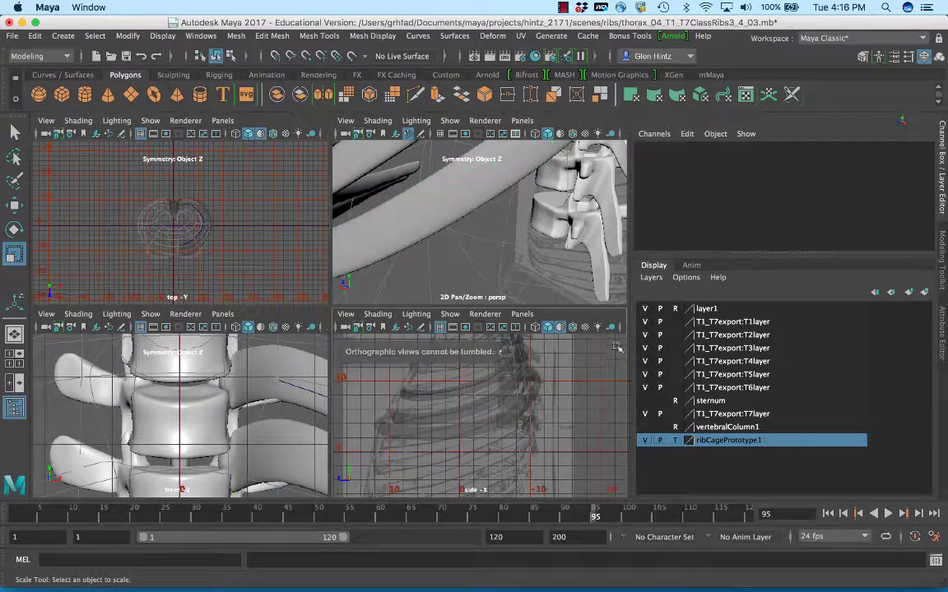
# Delete the duplicated rib's history and freeze its transformations.
pyautogui.click(529, 399)
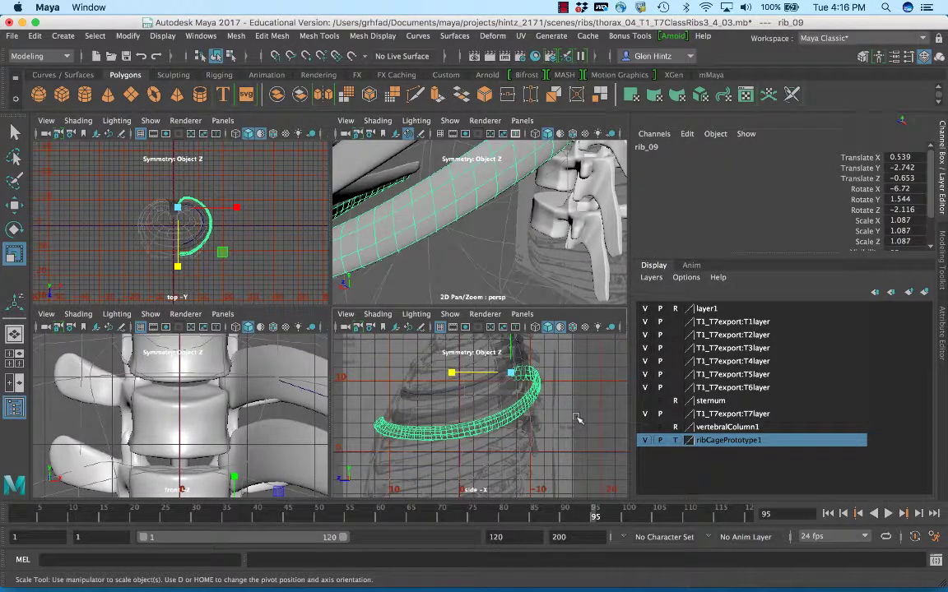
pyautogui.click(36, 36)
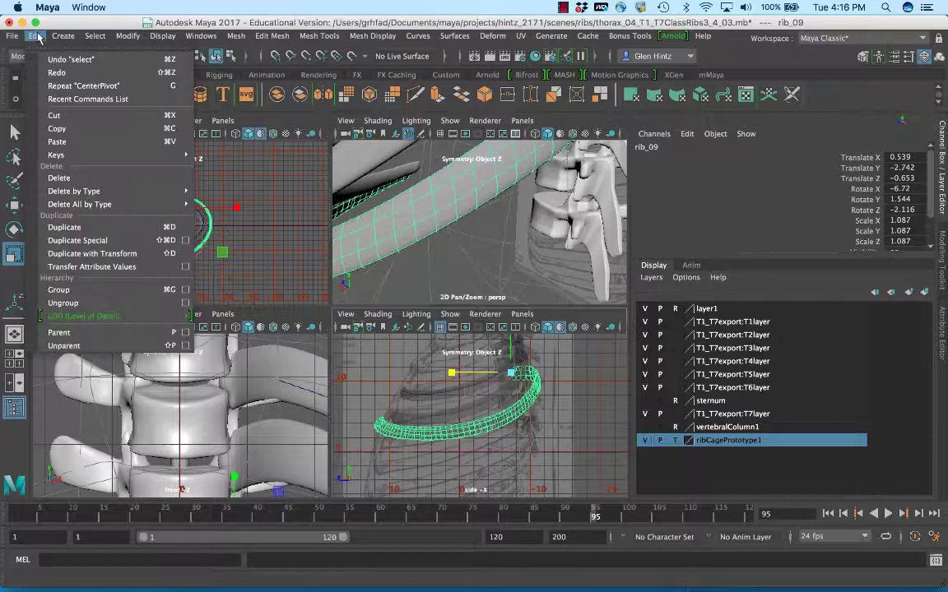
pyautogui.moveTo(132, 204)
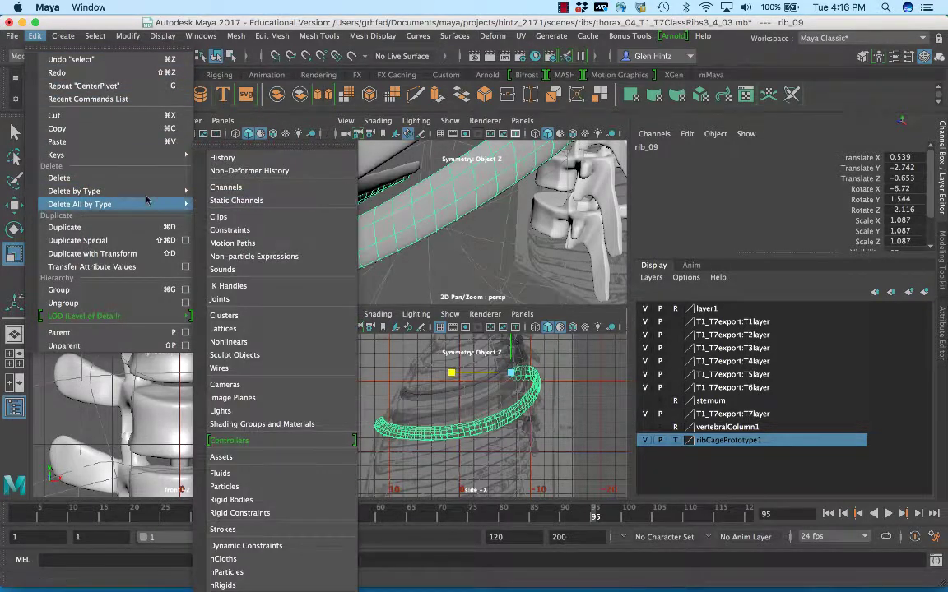
pyautogui.click(220, 202)
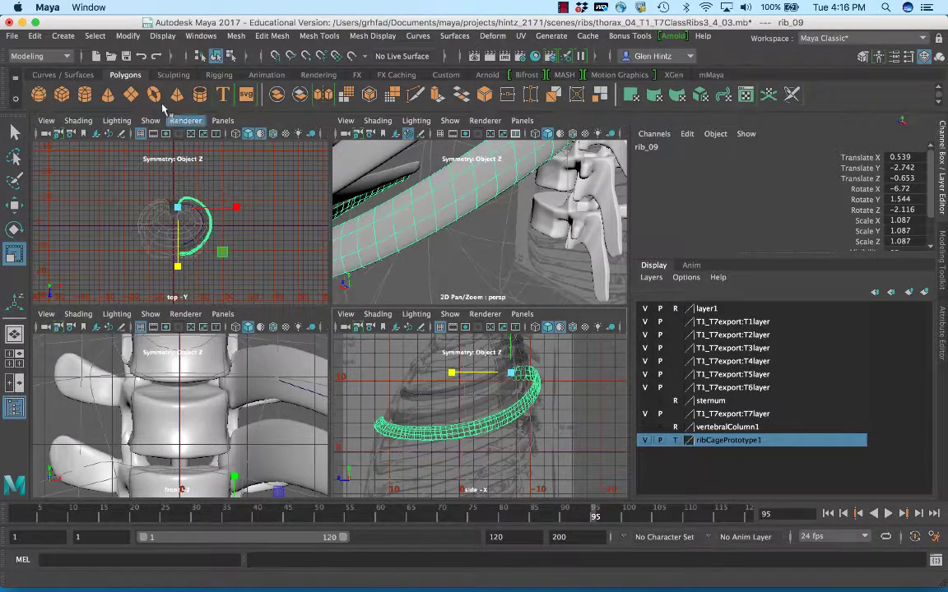
pyautogui.click(128, 37)
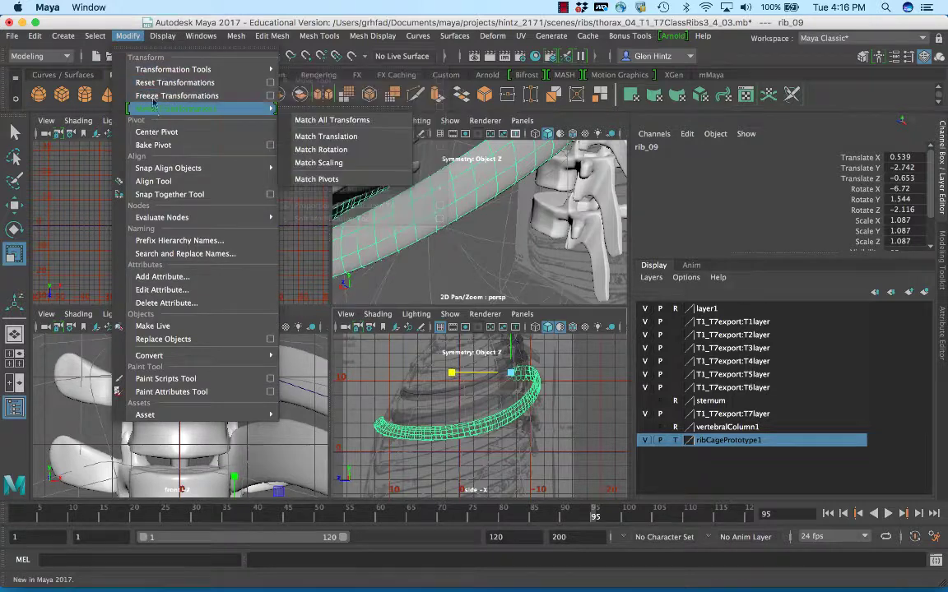
pyautogui.click(153, 97)
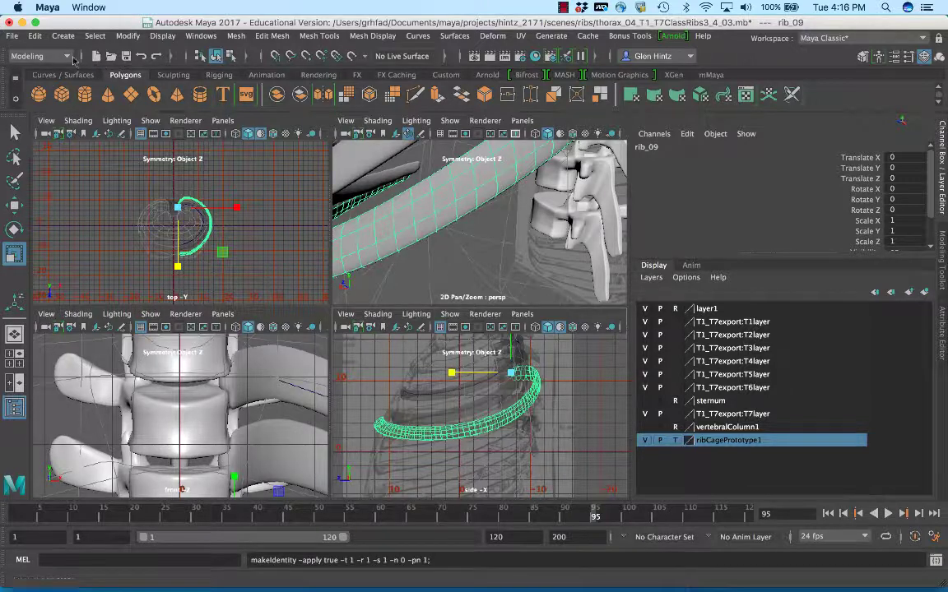
# Switch to the Rigging menu set and add a nonlinear Bend deformer to the duplicated rib.
pyautogui.click(70, 57)
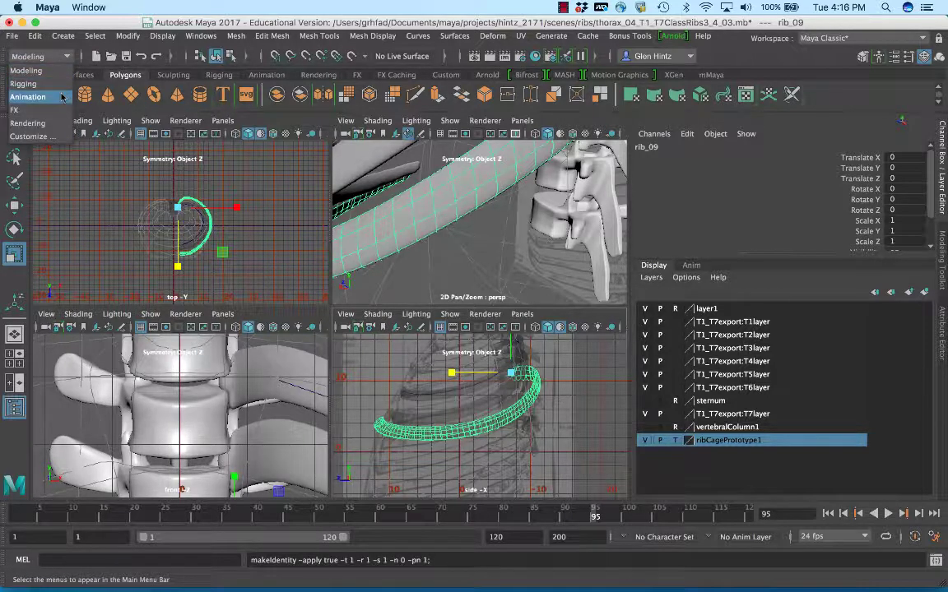
pyautogui.click(55, 85)
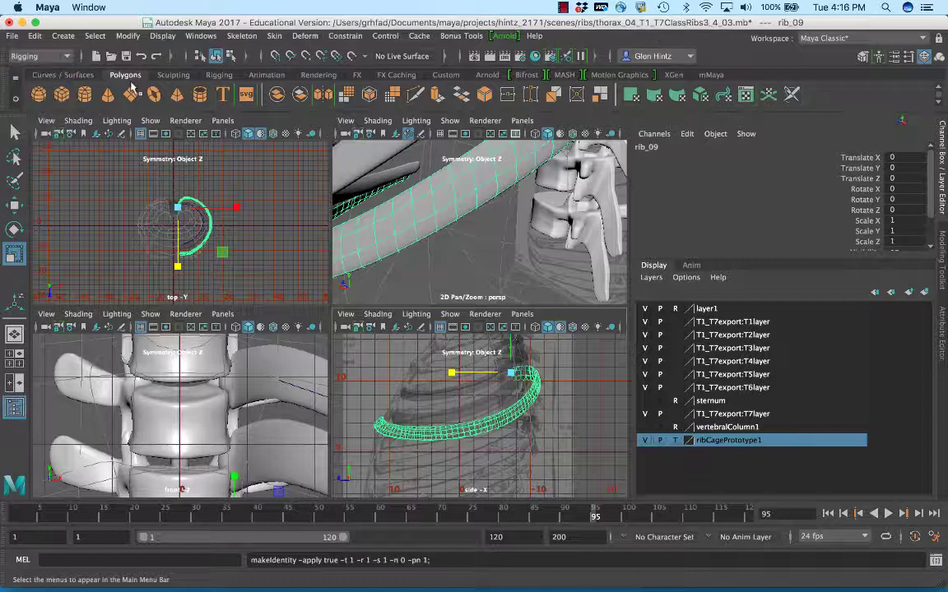
pyautogui.click(311, 36)
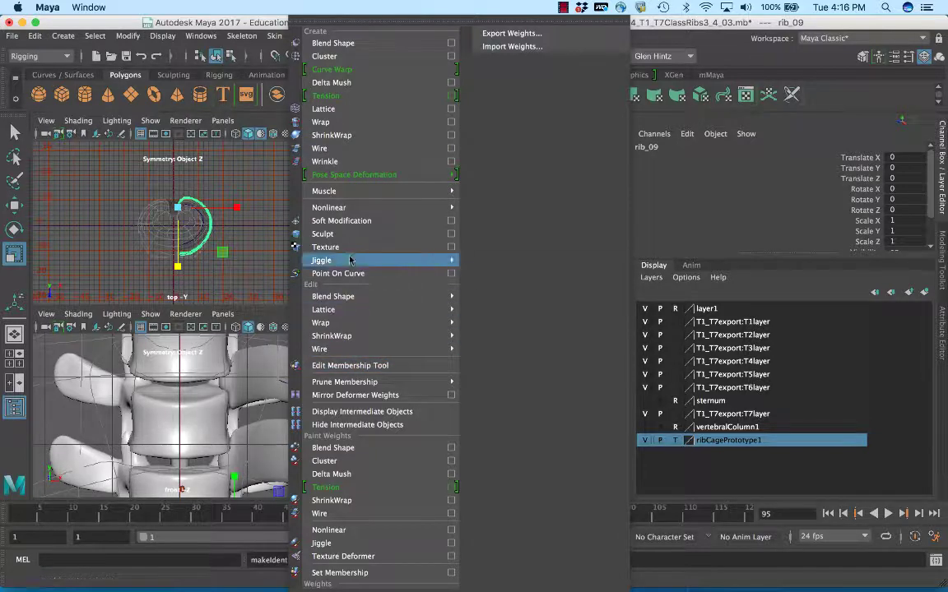
pyautogui.moveTo(342, 211)
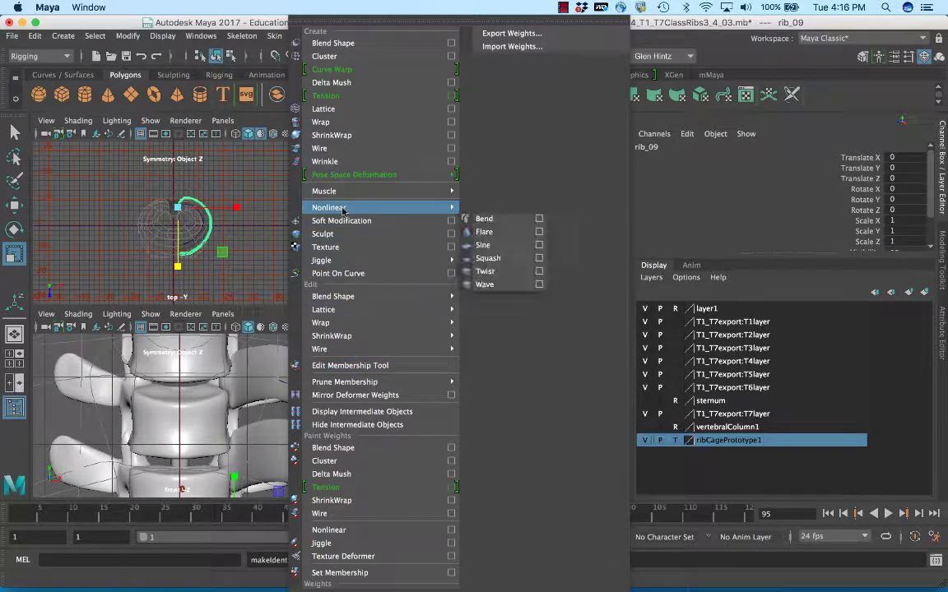
pyautogui.click(506, 218)
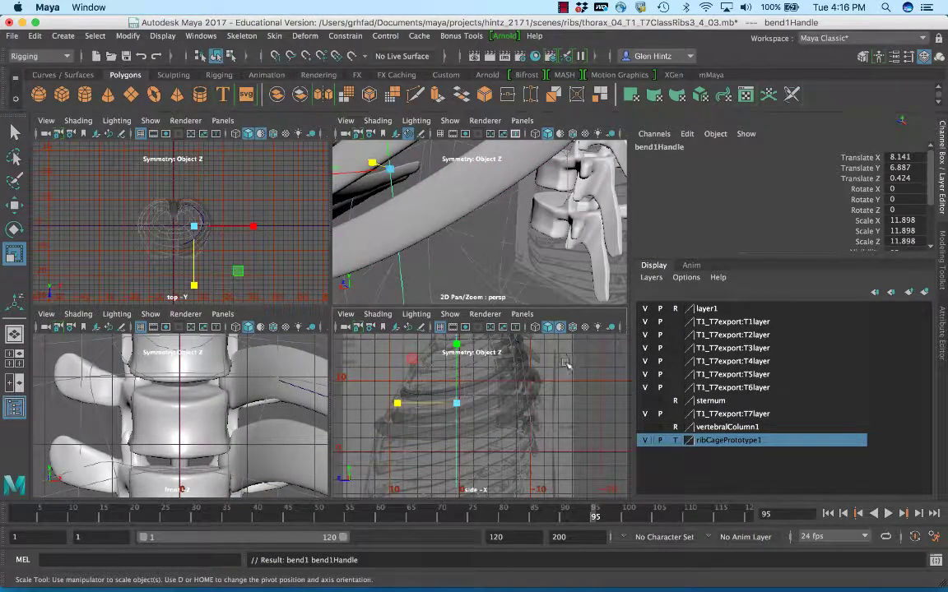
# Maximize the perspective view and frame the vertebral end of the duplicated rib.
pyautogui.keyDown('alt'); pyautogui.moveTo(570, 368); pyautogui.dragTo(580, 373); pyautogui.keyUp('alt')
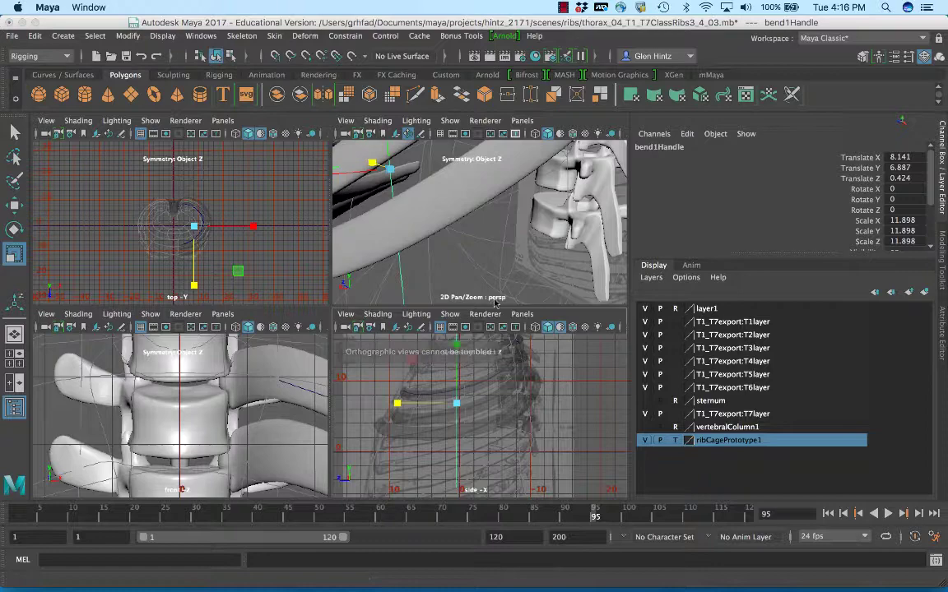
pyautogui.press('space')
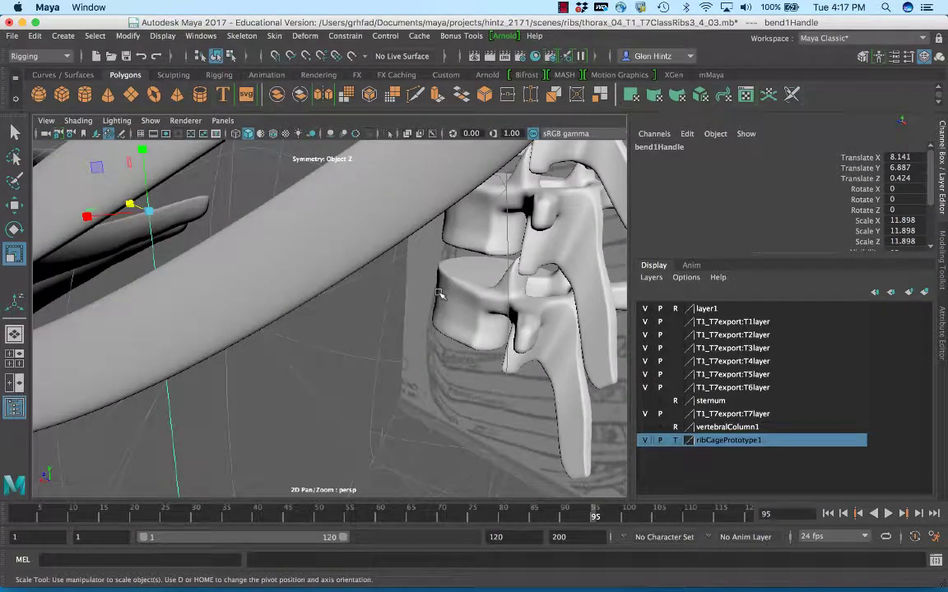
pyautogui.keyDown('alt'); pyautogui.moveTo(441, 295); pyautogui.dragTo(515, 235); pyautogui.keyUp('alt')
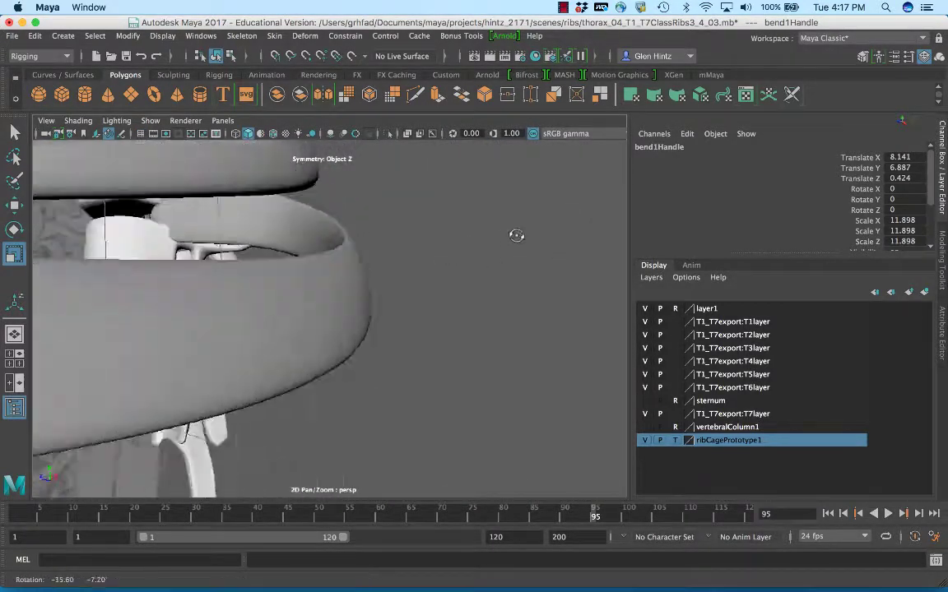
pyautogui.keyDown('alt'); pyautogui.moveTo(516, 236); pyautogui.dragTo(585, 318, button='right'); pyautogui.keyUp('alt')
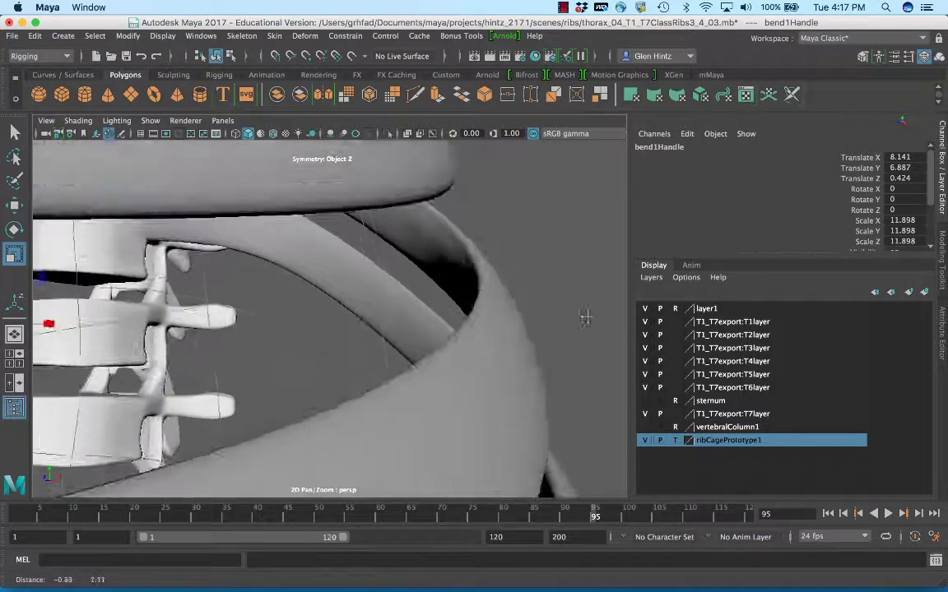
pyautogui.keyDown('alt'); pyautogui.moveTo(585, 318); pyautogui.dragTo(580, 293); pyautogui.keyUp('alt')
# Try to relocate the bend handle's pivot to the vertebral end of rib_09, and undo the move.
pyautogui.press('d')
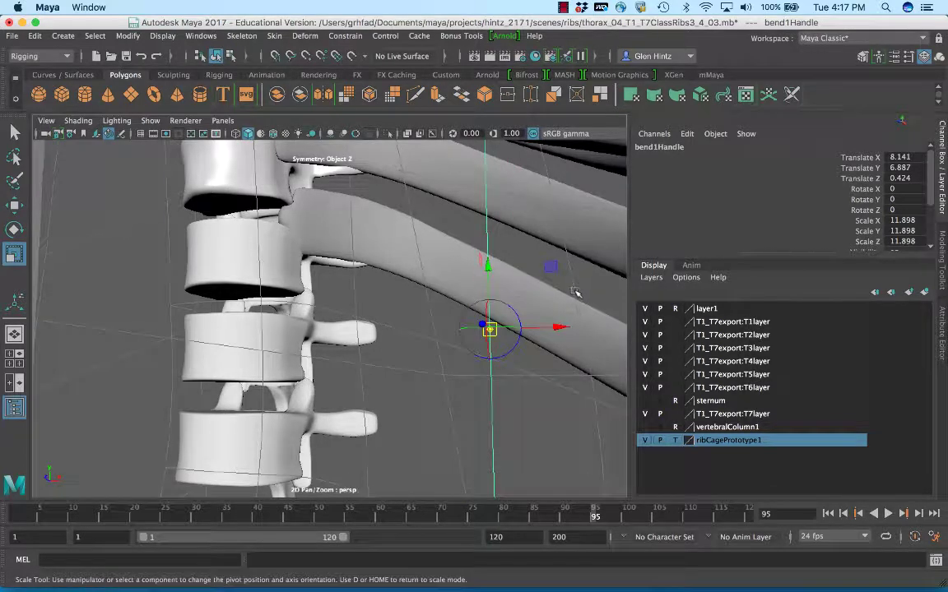
pyautogui.click(366, 242)
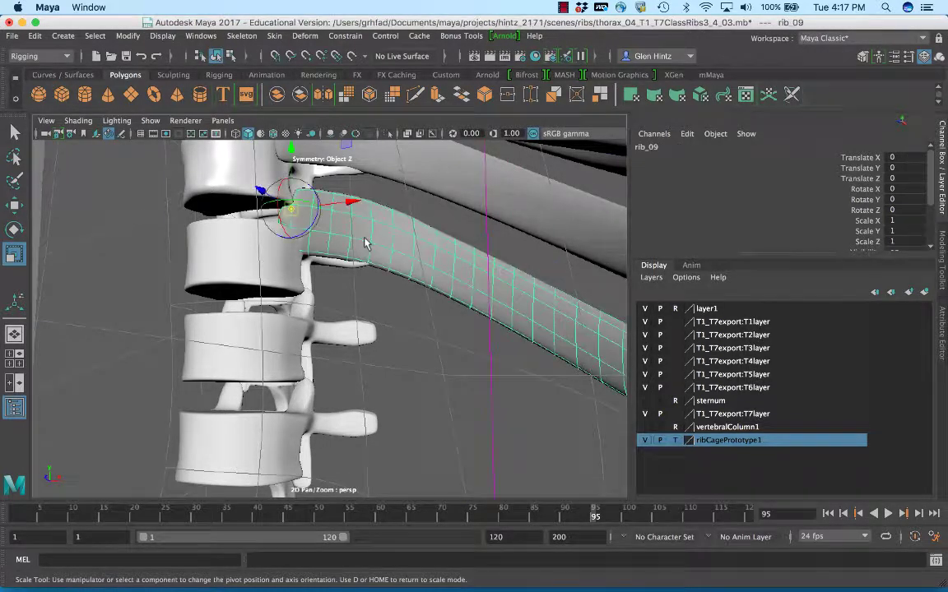
pyautogui.press('d')
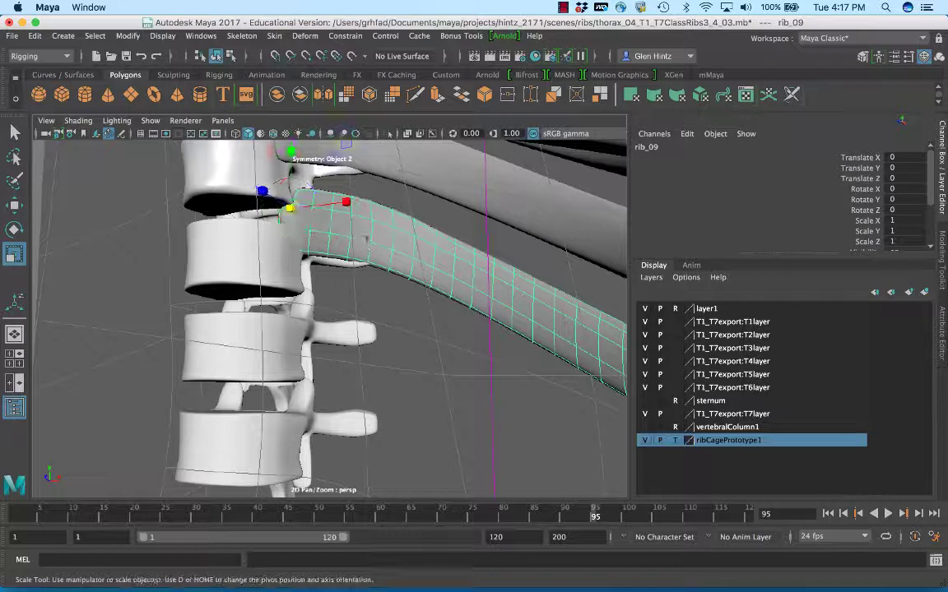
pyautogui.click(16, 302)
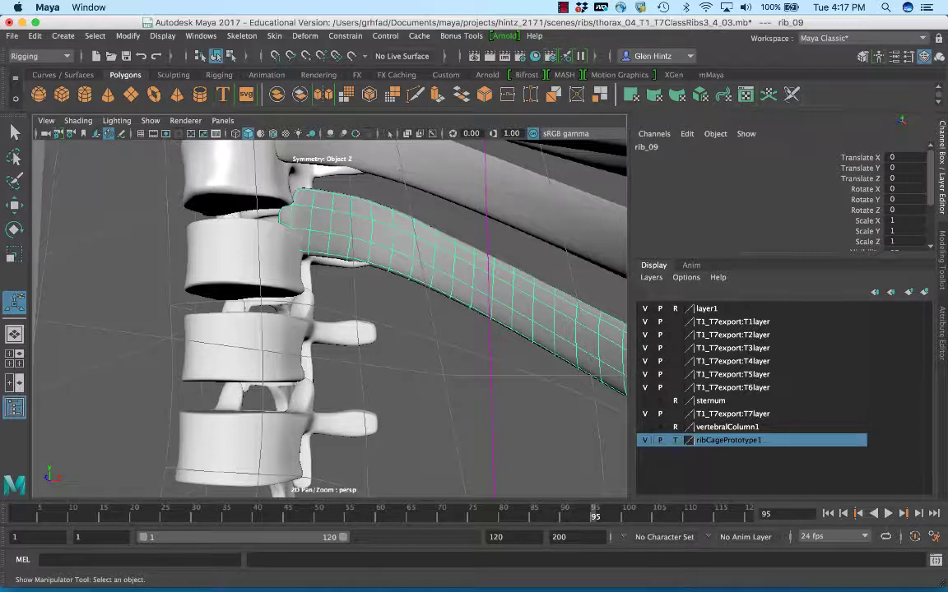
pyautogui.click(489, 329)
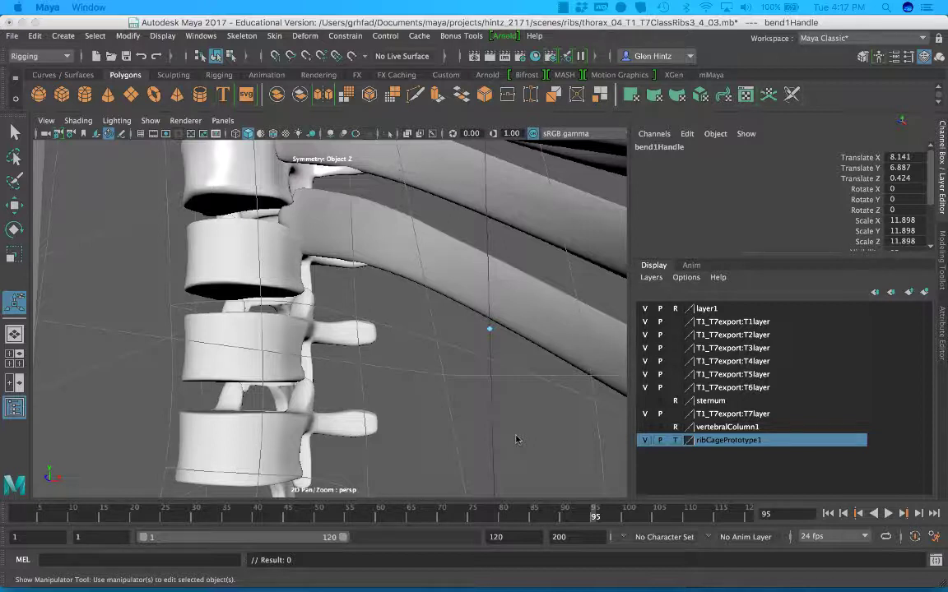
pyautogui.press('w')
pyautogui.press('d')
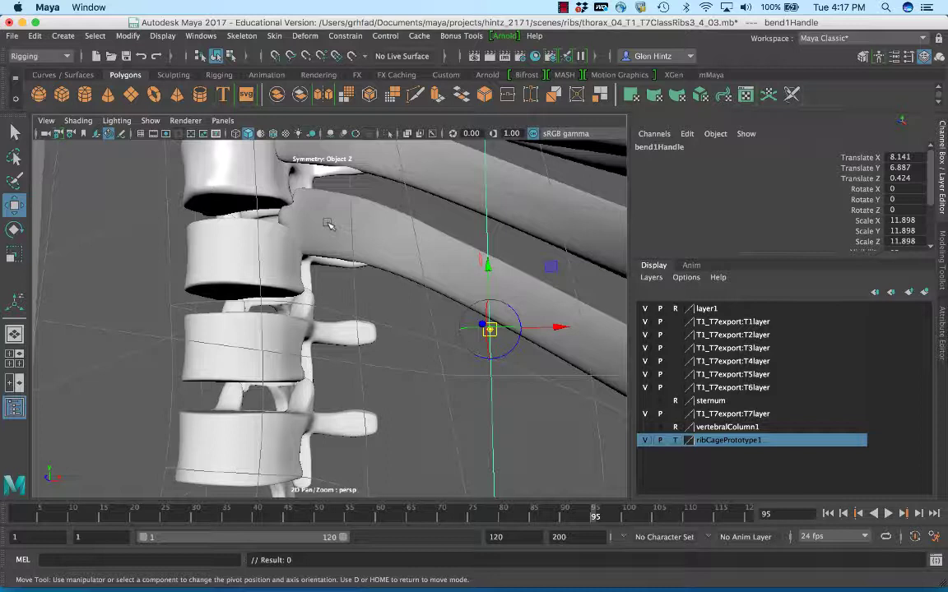
pyautogui.moveTo(490, 329); pyautogui.dragTo(285, 214)
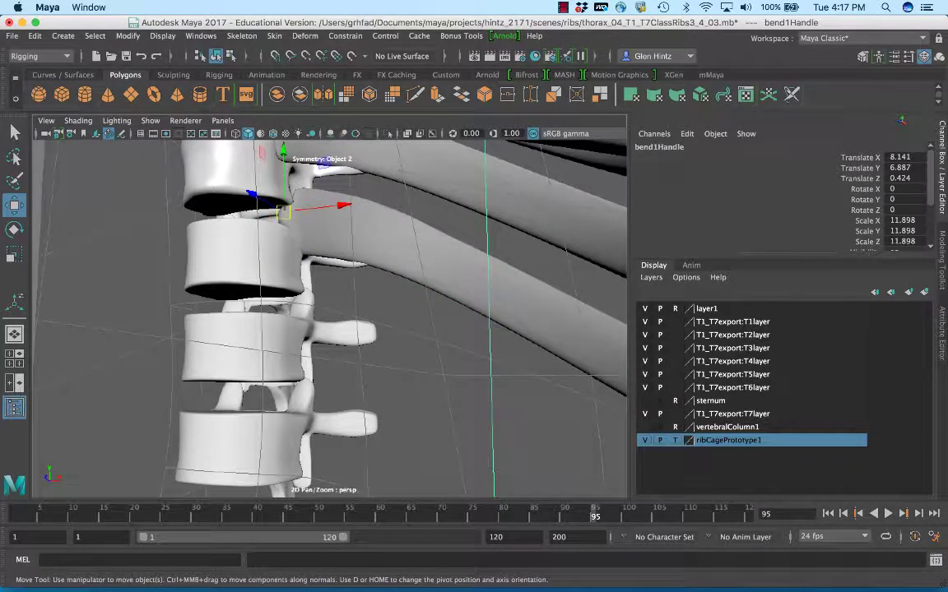
pyautogui.hotkey('ctrl', 'z')
# Move the bend handle to the rib's vertebral end, at about X 2.31, Y 11.38, Z -7.07.
pyautogui.moveTo(490, 329); pyautogui.dragTo(309, 287)
pyautogui.keyDown('alt'); pyautogui.moveTo(309, 213); pyautogui.dragTo(205, 371); pyautogui.keyUp('alt')
pyautogui.moveTo(112, 431); pyautogui.dragTo(303, 228)
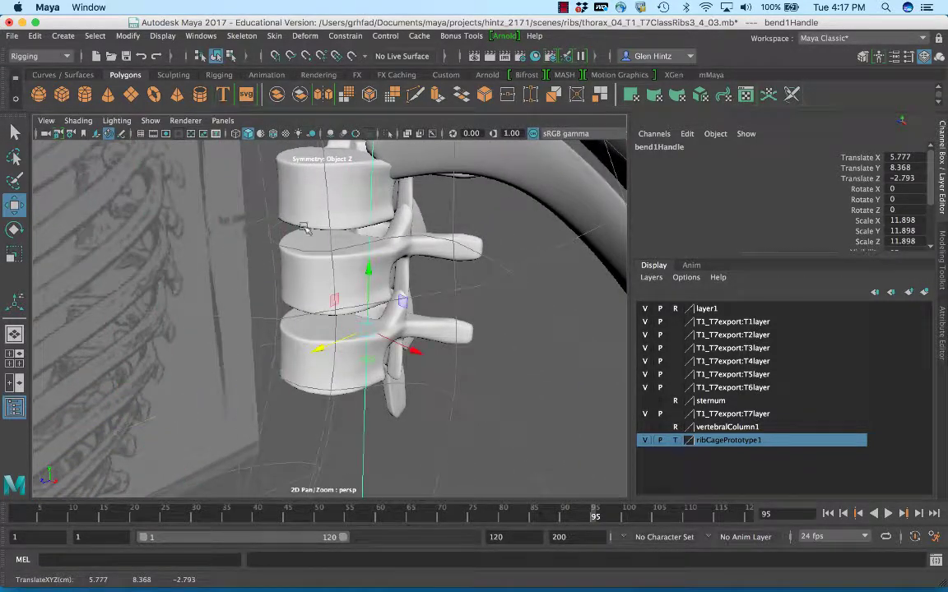
pyautogui.moveTo(368, 273); pyautogui.dragTo(370, 163)
pyautogui.keyDown('alt'); pyautogui.moveTo(374, 188); pyautogui.dragTo(459, 330, button='middle'); pyautogui.keyUp('alt')
pyautogui.moveTo(459, 330); pyautogui.dragTo(424, 271)
pyautogui.moveTo(280, 354); pyautogui.dragTo(586, 269)
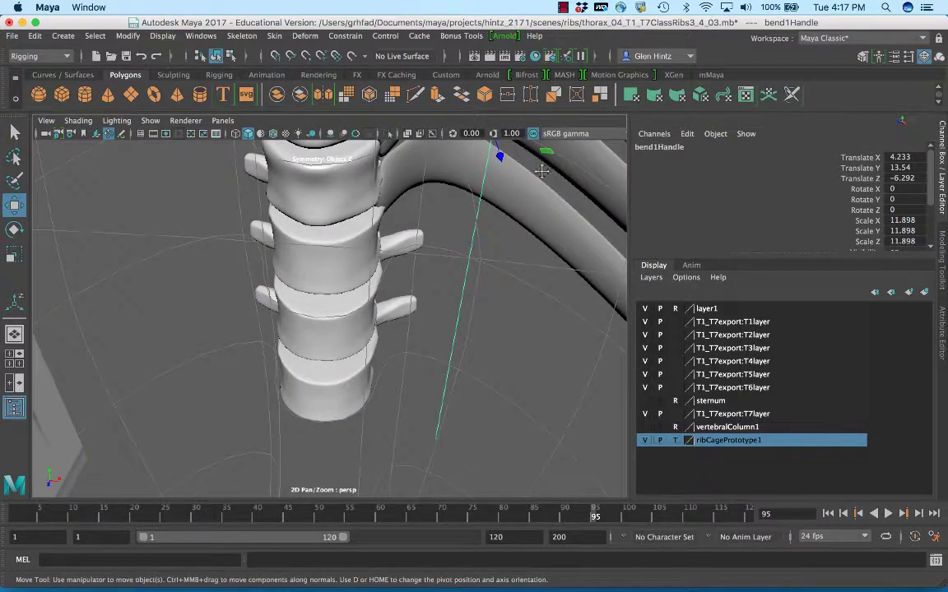
pyautogui.keyDown('alt'); pyautogui.moveTo(541, 171); pyautogui.dragTo(380, 242); pyautogui.keyUp('alt')
pyautogui.keyDown('alt'); pyautogui.moveTo(459, 274); pyautogui.dragTo(445, 318); pyautogui.keyUp('alt')
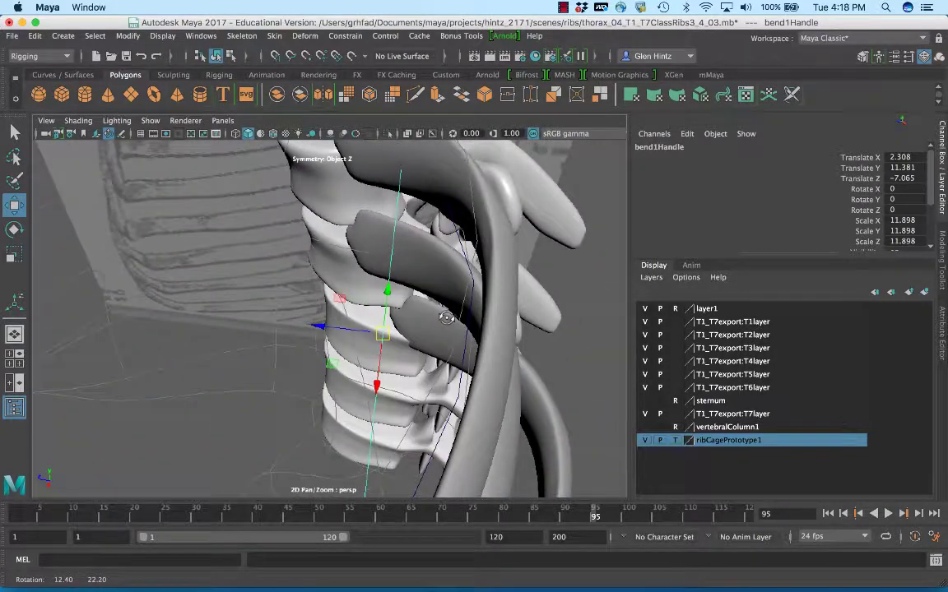
# Fine-tune the bend handle's position at the rib head to about X 1.47, Y 11.04, Z -7.29.
pyautogui.moveTo(383, 333); pyautogui.dragTo(375, 386)
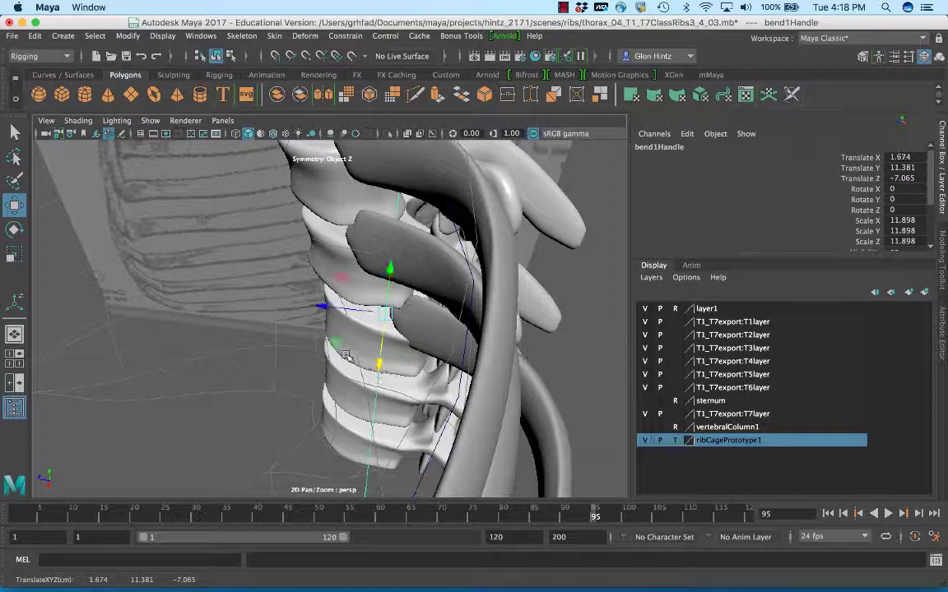
pyautogui.moveTo(328, 313); pyautogui.dragTo(343, 314)
pyautogui.keyDown('alt'); pyautogui.moveTo(420, 284); pyautogui.dragTo(501, 317); pyautogui.keyUp('alt')
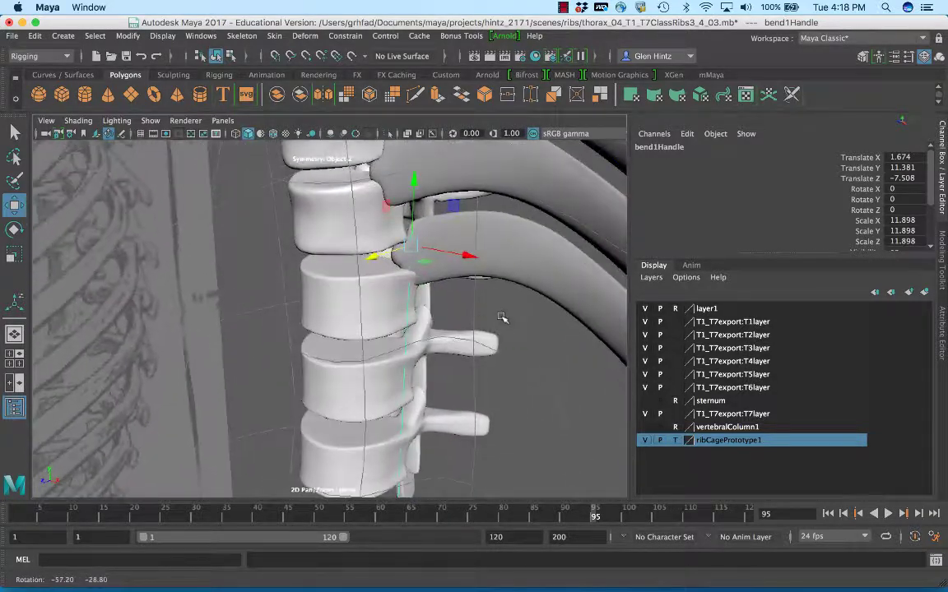
pyautogui.moveTo(477, 261); pyautogui.dragTo(470, 260)
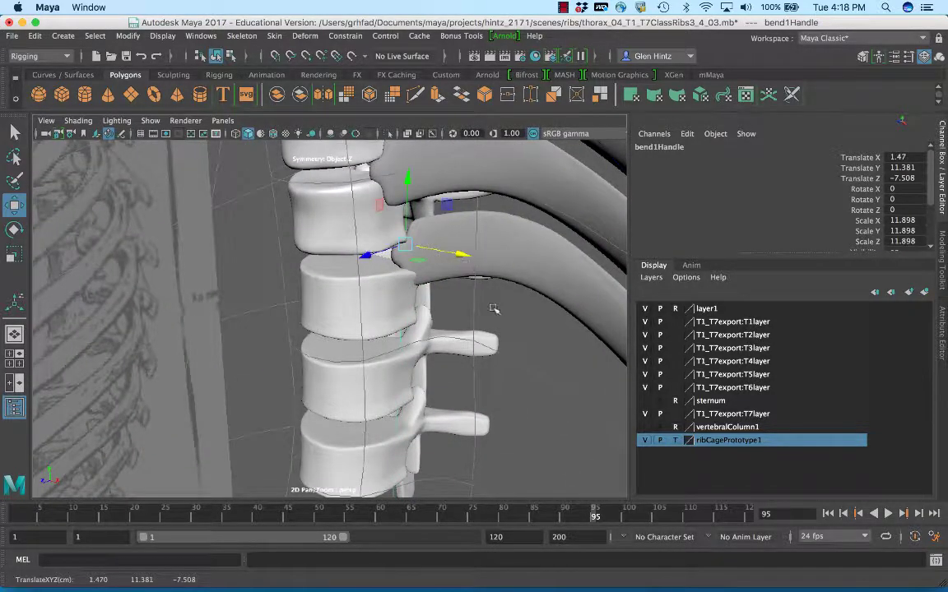
pyautogui.keyDown('alt'); pyautogui.moveTo(492, 308); pyautogui.dragTo(418, 216); pyautogui.keyUp('alt')
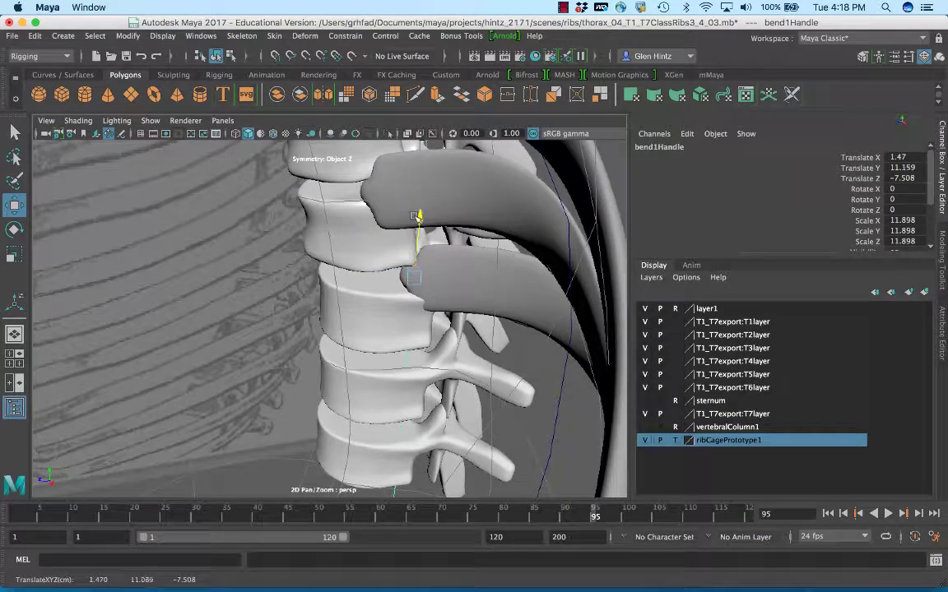
pyautogui.moveTo(388, 278); pyautogui.dragTo(432, 212)
# Rotate the bend handle to about -32.96 degrees in X, -3.21 in Y and 56.27 in Z to align it with the rib.
pyautogui.press('e')
pyautogui.keyDown('alt'); pyautogui.moveTo(492, 315); pyautogui.dragTo(408, 317); pyautogui.keyUp('alt')
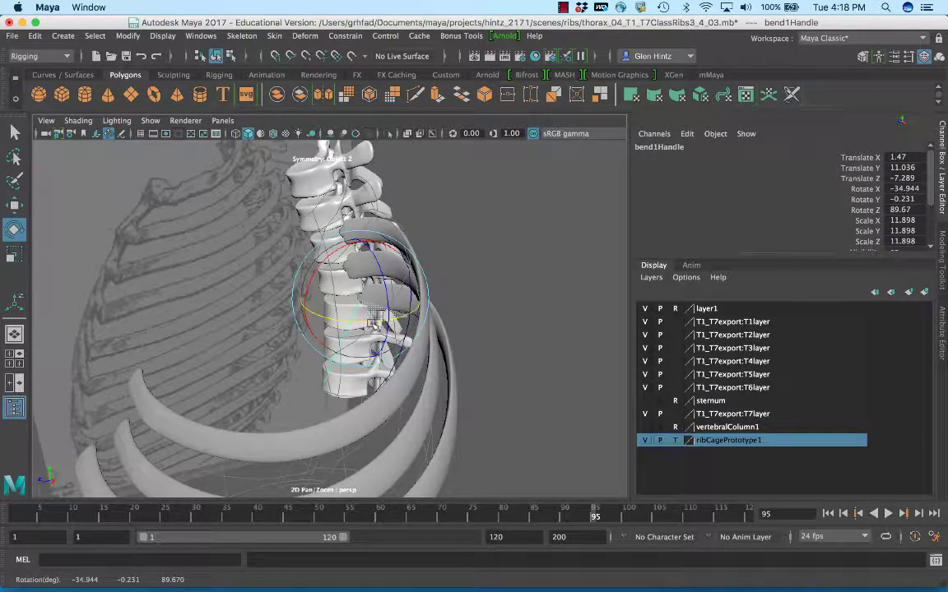
pyautogui.keyDown('alt'); pyautogui.moveTo(392, 328); pyautogui.dragTo(330, 332, button='right'); pyautogui.keyUp('alt')
pyautogui.keyDown('alt'); pyautogui.moveTo(387, 354); pyautogui.dragTo(301, 296); pyautogui.keyUp('alt')
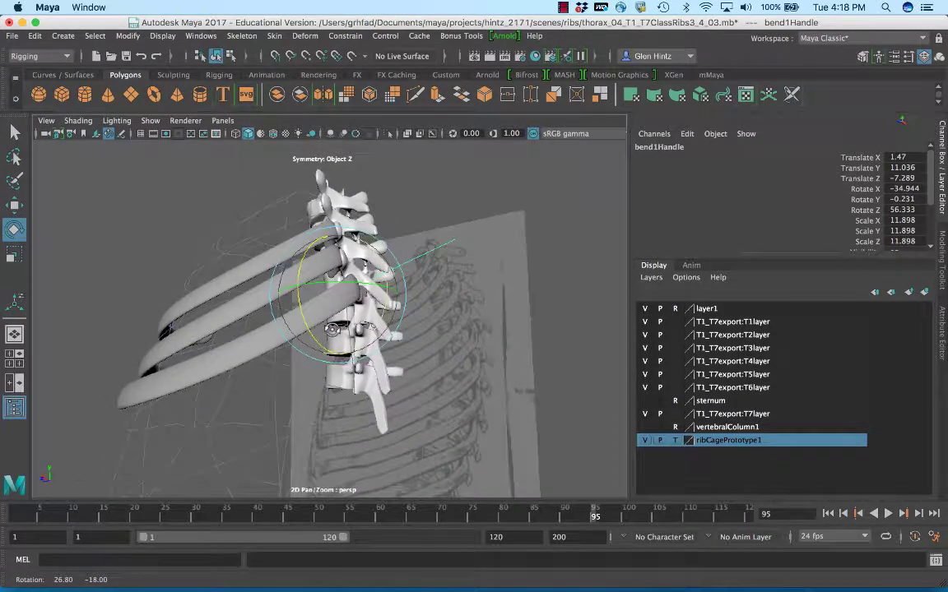
pyautogui.keyDown('alt'); pyautogui.moveTo(478, 359); pyautogui.dragTo(516, 280); pyautogui.keyUp('alt')
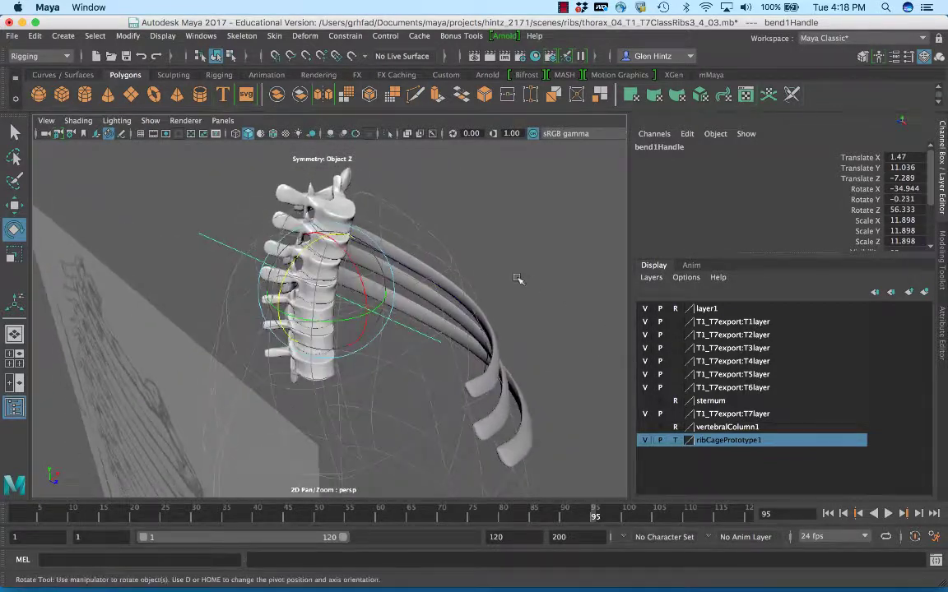
pyautogui.moveTo(363, 271); pyautogui.dragTo(224, 286)
# Adjust the Bend deformer's two bounds, bringing max distance to about 0.195, and set its curvature distance to about -0.024.
pyautogui.press('t')
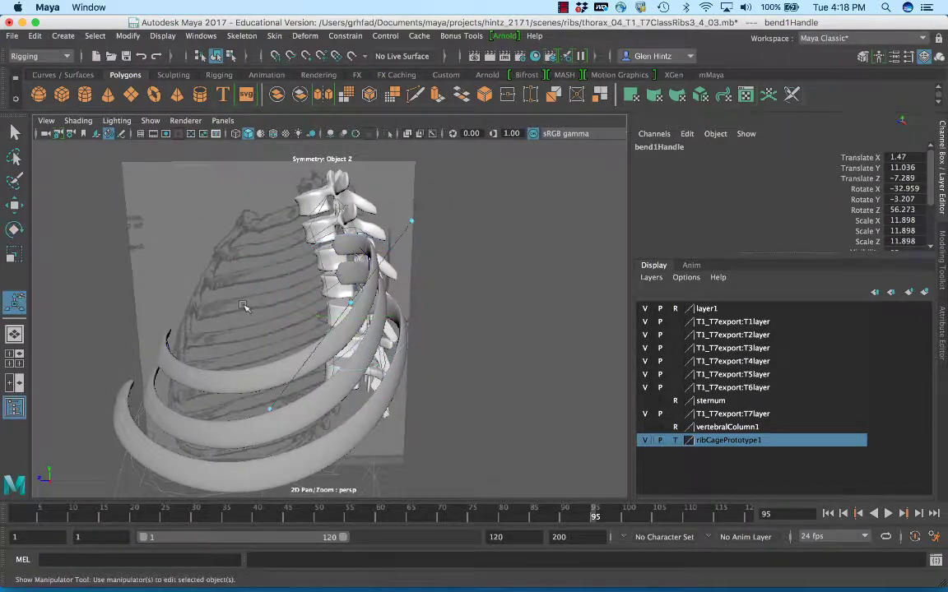
pyautogui.moveTo(267, 410); pyautogui.dragTo(206, 460)
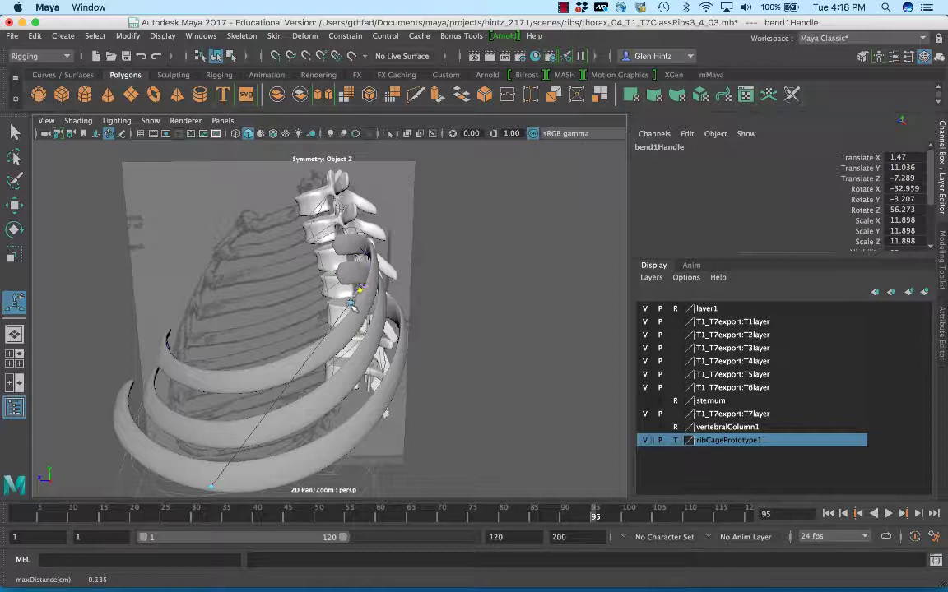
pyautogui.moveTo(350, 304); pyautogui.dragTo(408, 285)
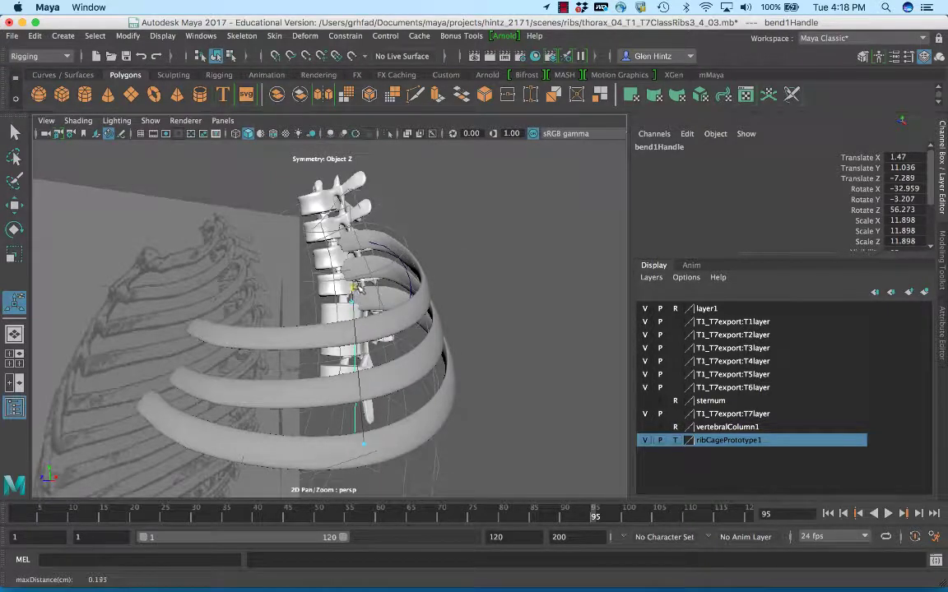
pyautogui.moveTo(353, 305); pyautogui.dragTo(354, 303)
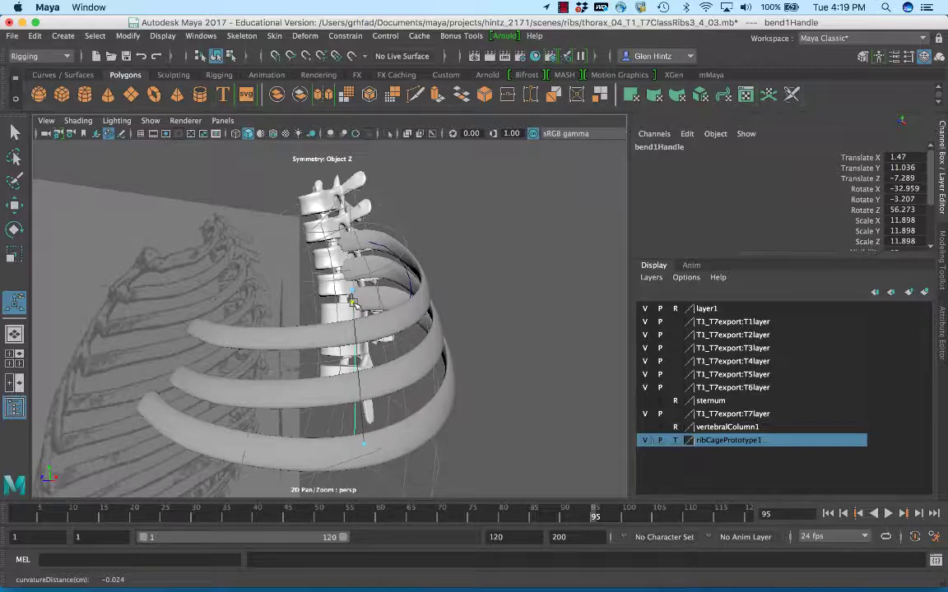
pyautogui.keyDown('alt'); pyautogui.moveTo(399, 276); pyautogui.dragTo(488, 310); pyautogui.keyUp('alt')
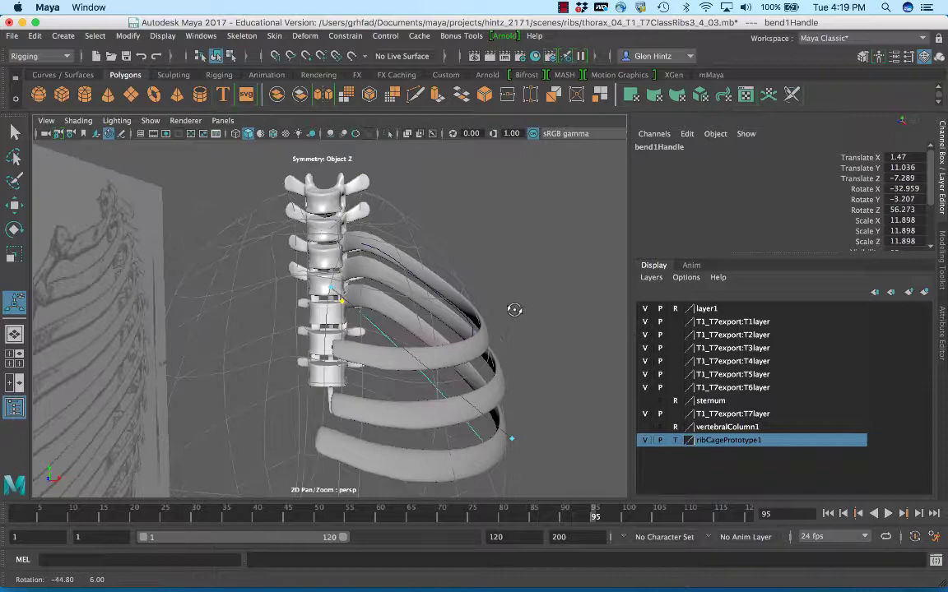
pyautogui.keyDown('alt'); pyautogui.moveTo(514, 310); pyautogui.dragTo(447, 310); pyautogui.keyUp('alt')
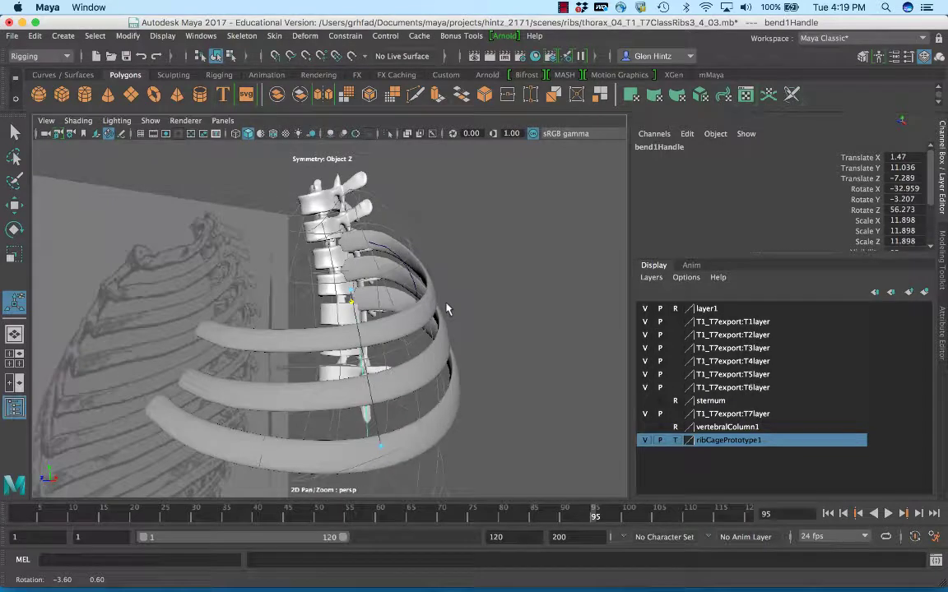
# Check rib_09 against the ribCagePrototype1 layer by displaying it as shaded reference, and return the layer to template mode.
pyautogui.click(258, 461)
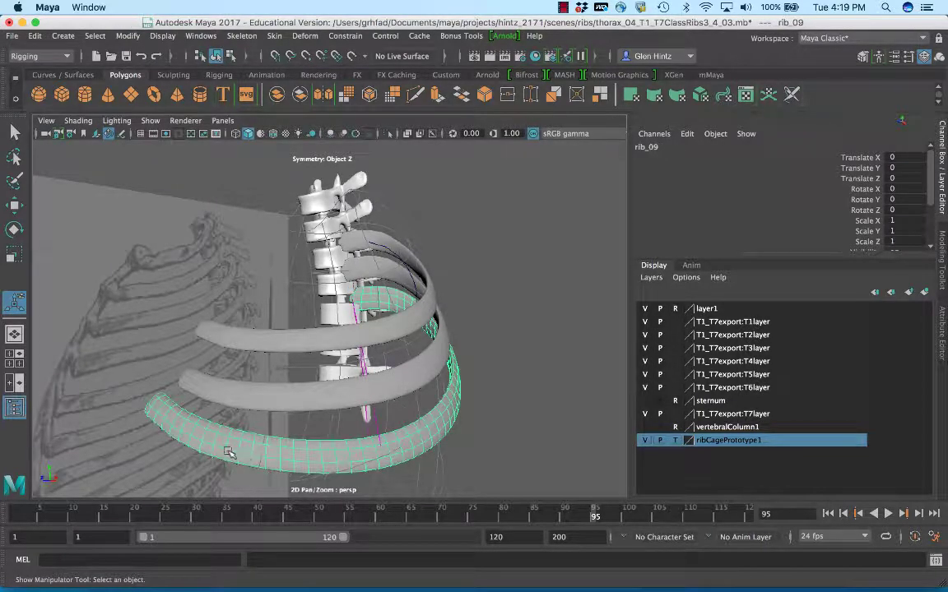
pyautogui.keyDown('alt'); pyautogui.moveTo(225, 439); pyautogui.dragTo(477, 441); pyautogui.keyUp('alt')
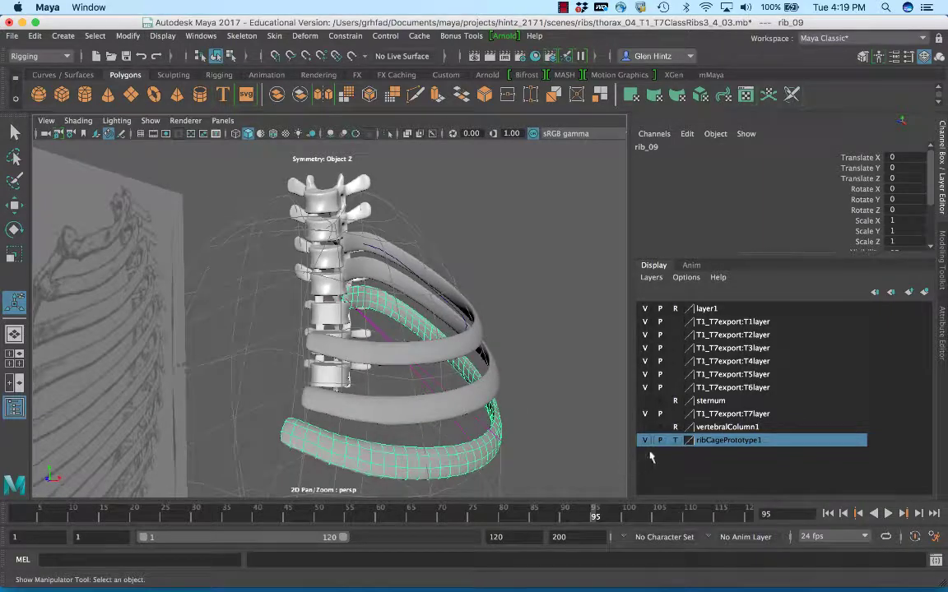
pyautogui.click(676, 441)
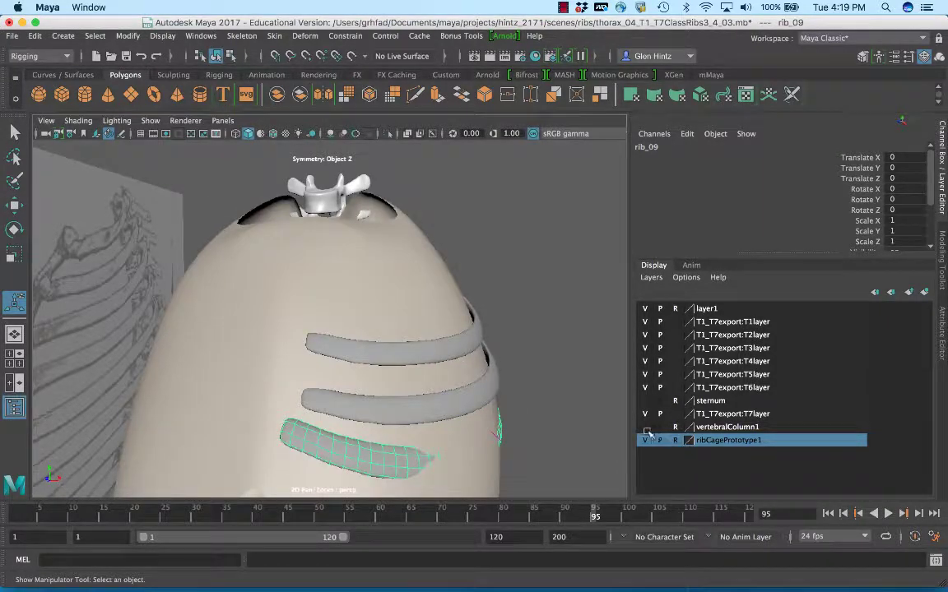
pyautogui.keyDown('alt'); pyautogui.moveTo(613, 430); pyautogui.dragTo(588, 422); pyautogui.keyUp('alt')
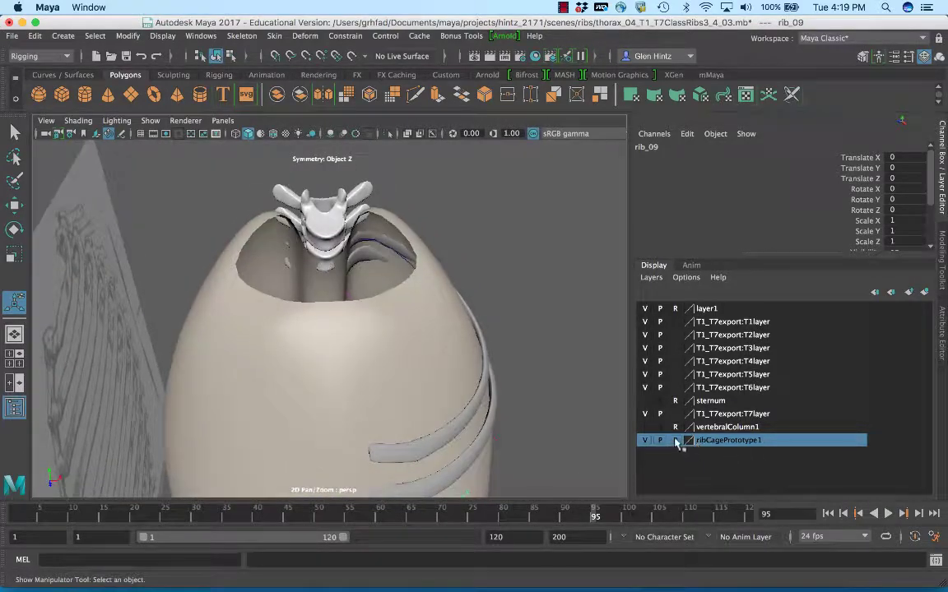
pyautogui.click(676, 441)
# Move rib_09 to about 0.172 in X and 0.176 in Z to fit the vertebra, and reselect the bend handle.
pyautogui.keyDown('alt'); pyautogui.moveTo(539, 387); pyautogui.dragTo(446, 416); pyautogui.keyUp('alt')
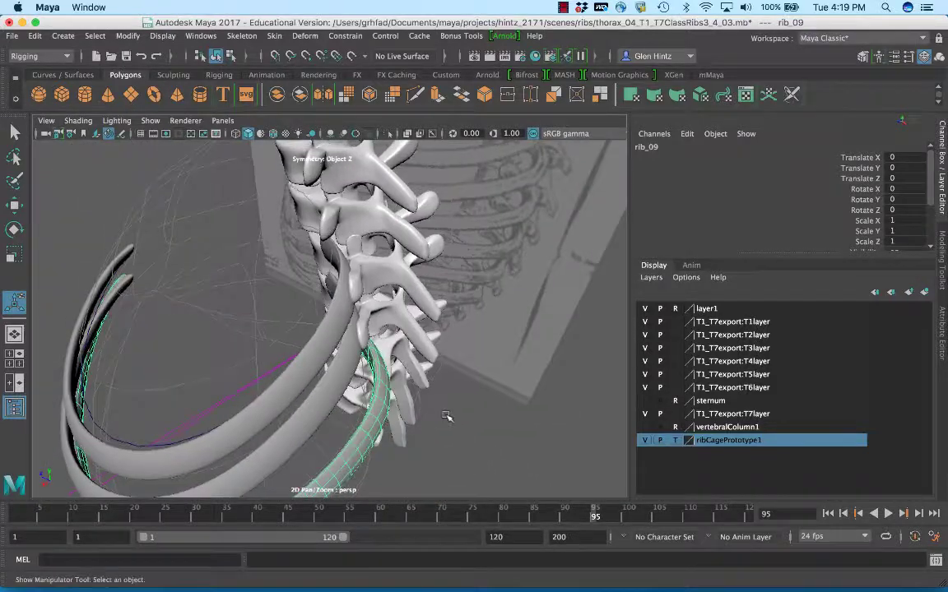
pyautogui.press('w')
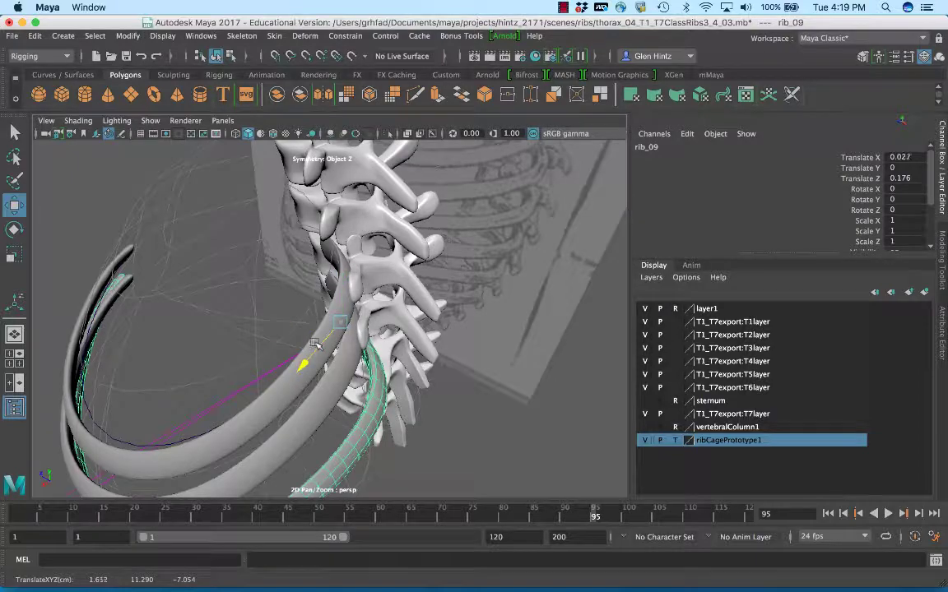
pyautogui.keyDown('alt'); pyautogui.moveTo(371, 396); pyautogui.dragTo(377, 364); pyautogui.keyUp('alt')
pyautogui.keyDown('alt'); pyautogui.moveTo(377, 363); pyautogui.dragTo(294, 379, button='right'); pyautogui.keyUp('alt')
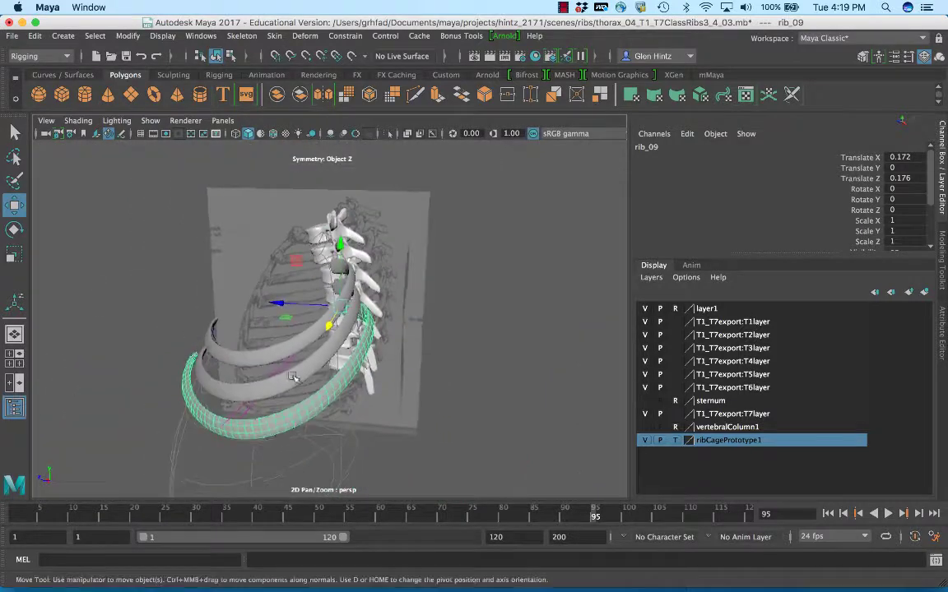
pyautogui.keyDown('alt'); pyautogui.moveTo(294, 378); pyautogui.dragTo(382, 364); pyautogui.keyUp('alt')
pyautogui.click(370, 365)
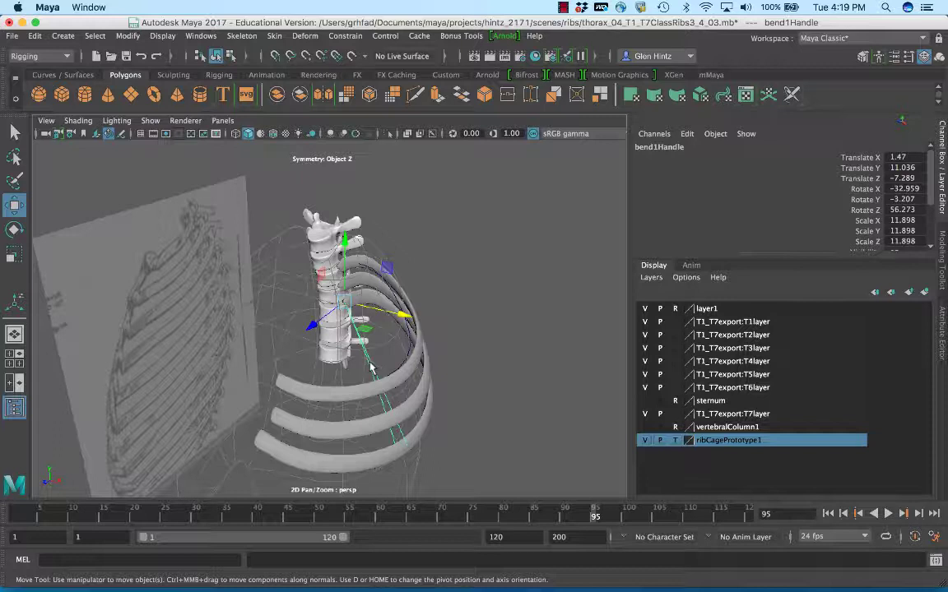
# Set the Bend deformer's curvature distance to about -0.023, clear the selection, and inspect the rib_09 fit at the vertebrae.
pyautogui.press('t')
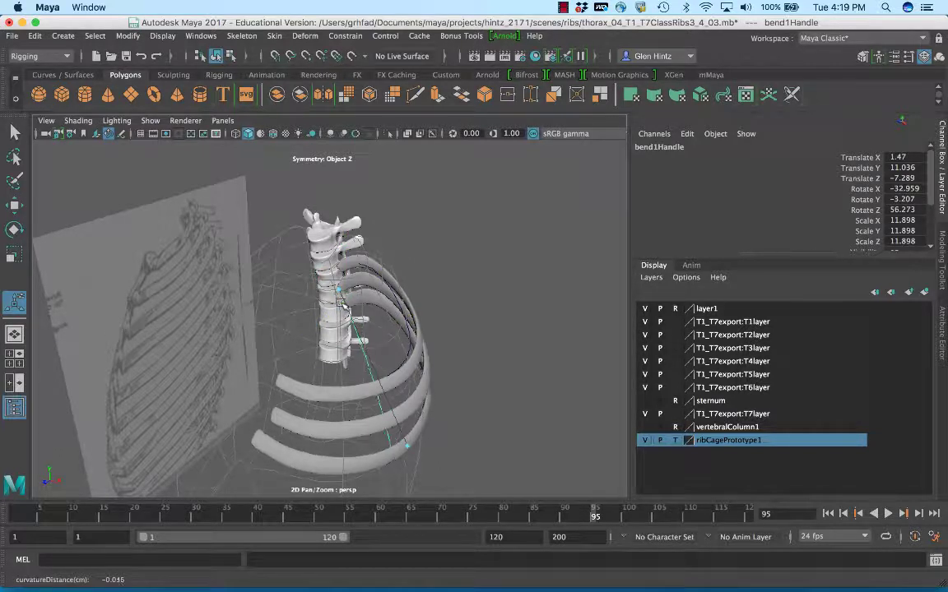
pyautogui.keyDown('alt'); pyautogui.moveTo(520, 488); pyautogui.dragTo(428, 478); pyautogui.keyUp('alt')
pyautogui.keyDown('alt'); pyautogui.moveTo(423, 388); pyautogui.dragTo(403, 351); pyautogui.keyUp('alt')
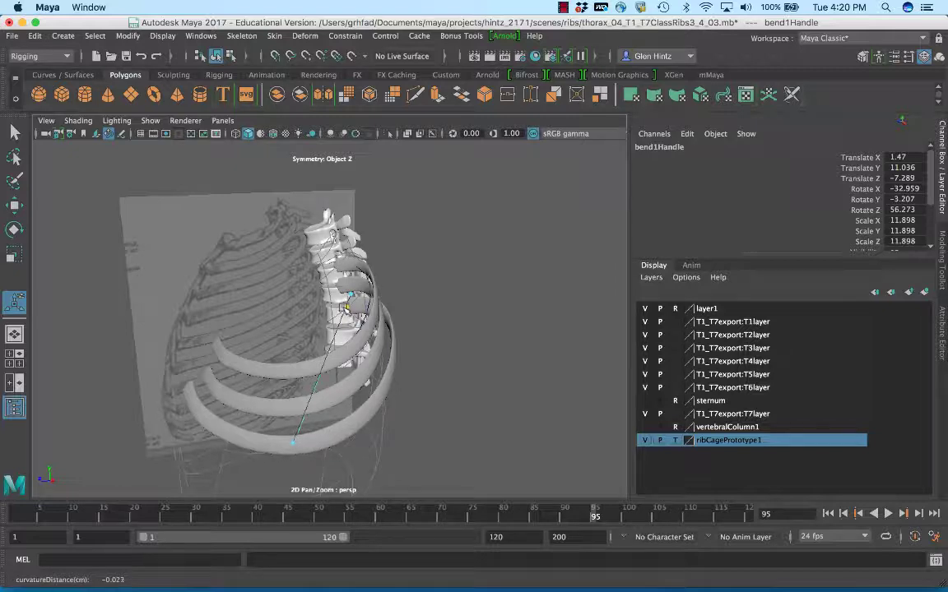
pyautogui.click(425, 404)
pyautogui.keyDown('alt'); pyautogui.moveTo(425, 404); pyautogui.dragTo(303, 387); pyautogui.keyUp('alt')
pyautogui.keyDown('alt'); pyautogui.moveTo(303, 387); pyautogui.dragTo(466, 409, button='right'); pyautogui.keyUp('alt')
pyautogui.keyDown('alt'); pyautogui.moveTo(466, 409); pyautogui.dragTo(310, 339); pyautogui.keyUp('alt')
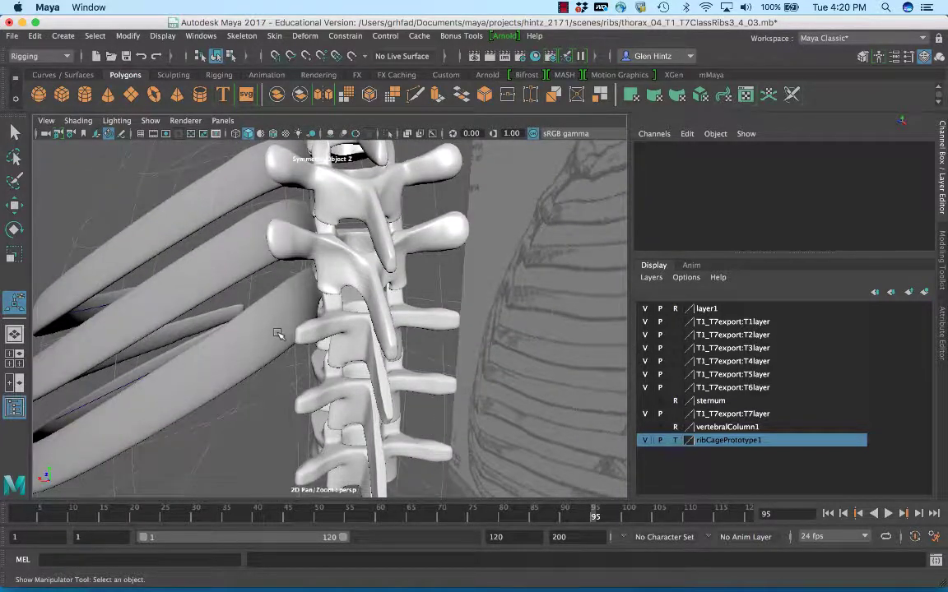
# Display the ribCagePrototype1 layer shaded and make it selectable by taking it out of template and reference modes.
pyautogui.moveTo(276, 335)
pyautogui.keyDown('alt'); pyautogui.mouseDown()
pyautogui.moveTo(169, 345)
pyautogui.moveTo(379, 326)
pyautogui.moveTo(590, 390)
pyautogui.moveTo(599, 423)
pyautogui.moveTo(508, 436)
pyautogui.moveTo(494, 461)
pyautogui.moveTo(440, 399)
pyautogui.mouseUp(); pyautogui.keyUp('alt')
pyautogui.click(676, 442)
pyautogui.click(395, 345)
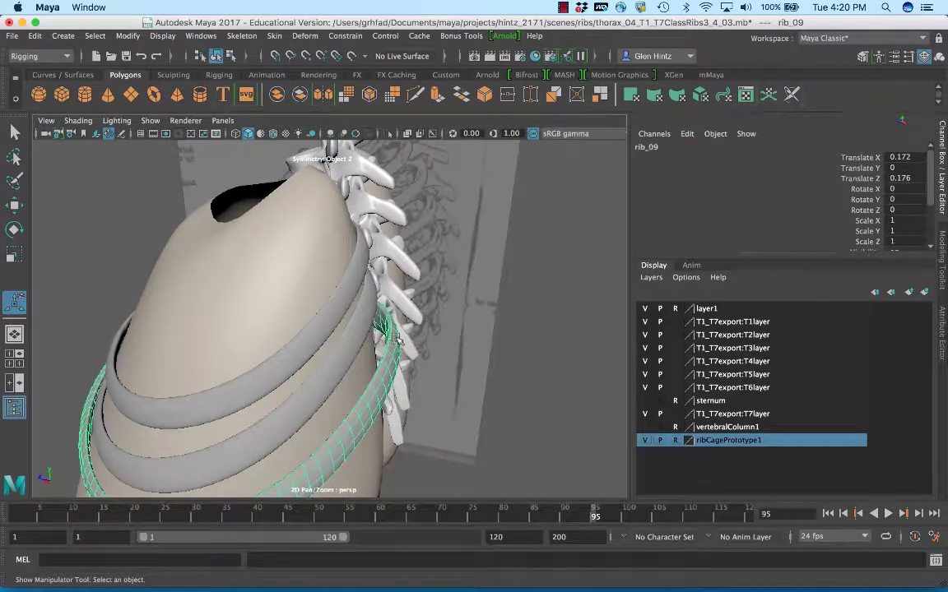
pyautogui.rightClick(397, 199)
pyautogui.moveTo(441, 194); pyautogui.dragTo(440, 231, button='right')
pyautogui.click(315, 241)
pyautogui.click(311, 251)
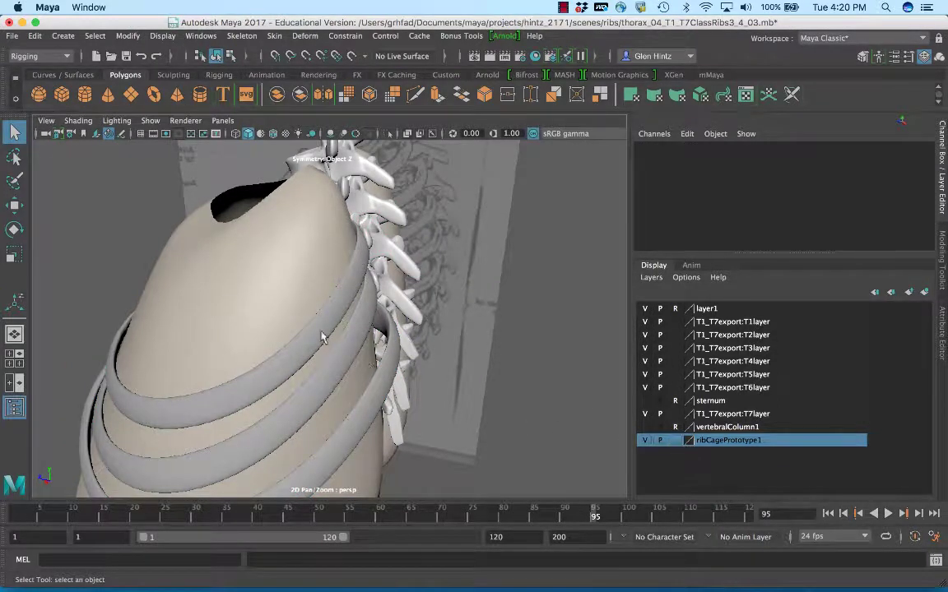
# Select the rib cage prototype's edges beside the spine and move them to about X -0.16, Y 5.87, Z -12.18.
pyautogui.click(296, 311)
pyautogui.rightClick(293, 199)
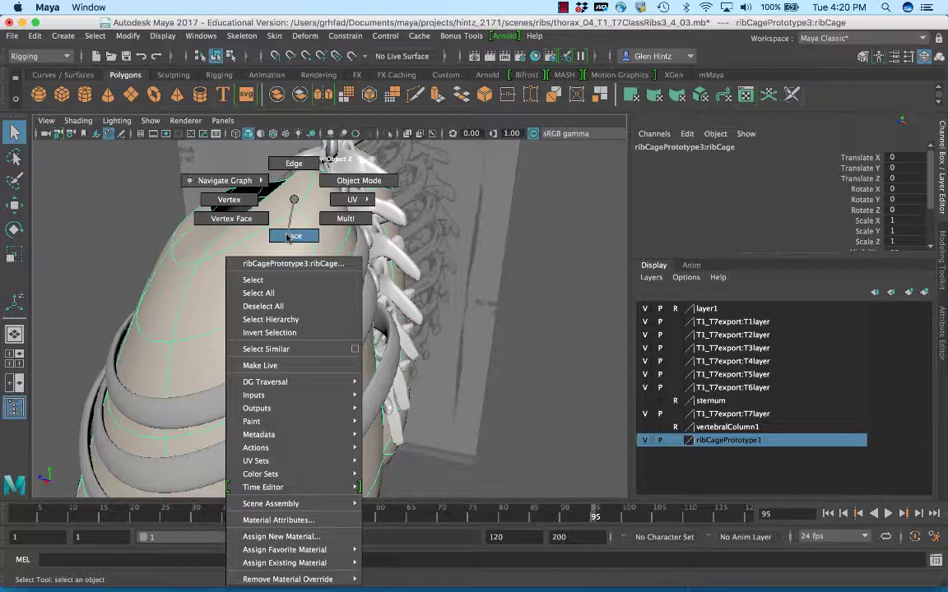
pyautogui.click(298, 162)
pyautogui.keyDown('alt'); pyautogui.moveTo(568, 411); pyautogui.dragTo(541, 436); pyautogui.keyUp('alt')
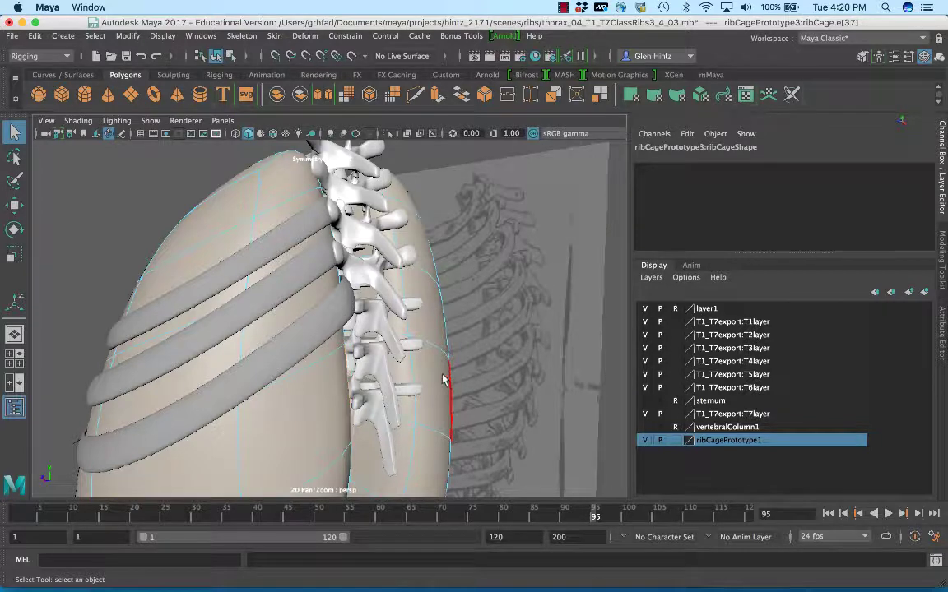
pyautogui.keyDown('alt'); pyautogui.moveTo(450, 396); pyautogui.dragTo(288, 465); pyautogui.keyUp('alt')
pyautogui.press('w')
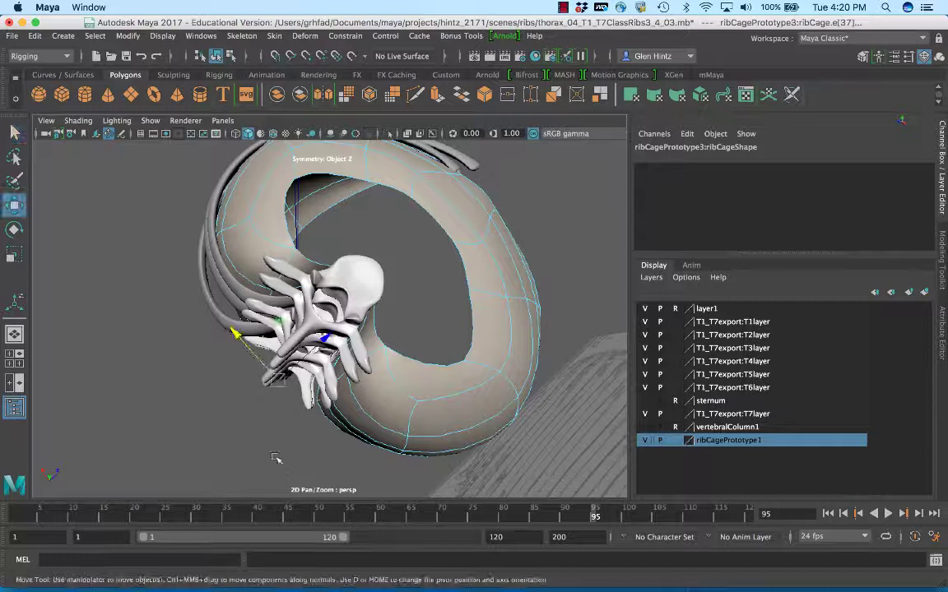
pyautogui.moveTo(324, 339); pyautogui.dragTo(321, 341)
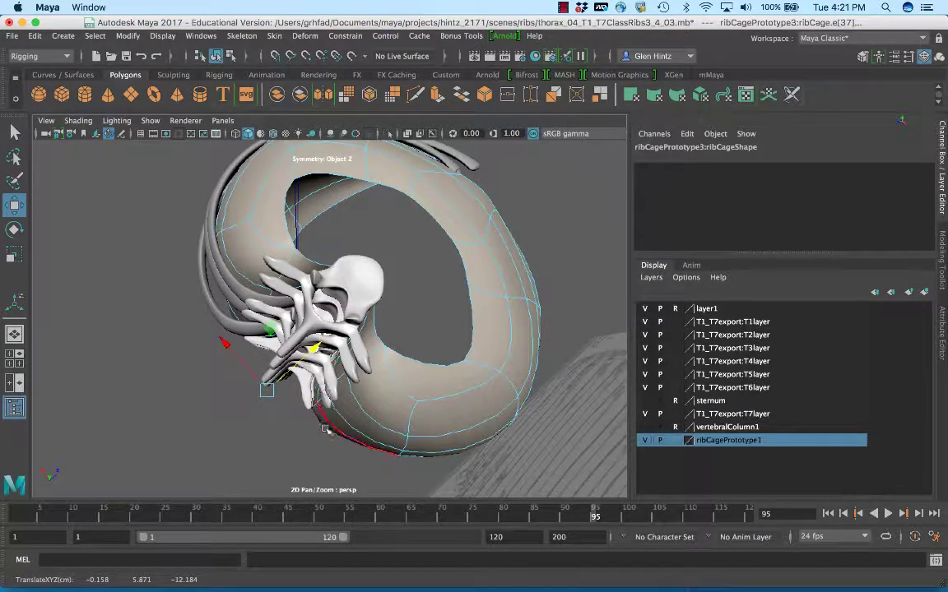
pyautogui.keyDown('alt'); pyautogui.moveTo(328, 451); pyautogui.dragTo(472, 331); pyautogui.keyUp('alt')
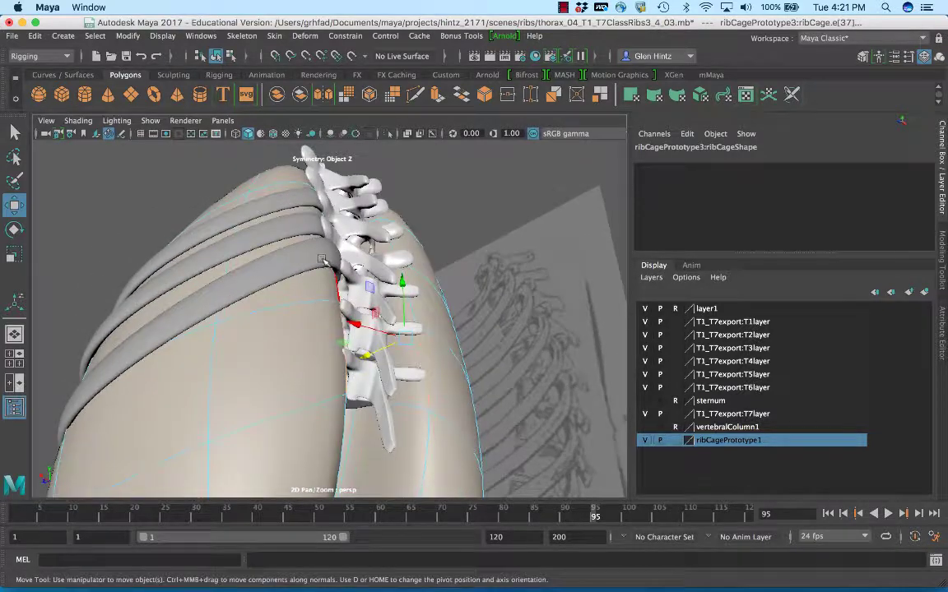
# Return the rib cage prototype to object mode, select rib_09, and switch it to edge selection.
pyautogui.click(322, 261)
pyautogui.moveTo(249, 199); pyautogui.dragTo(256, 266, button='right')
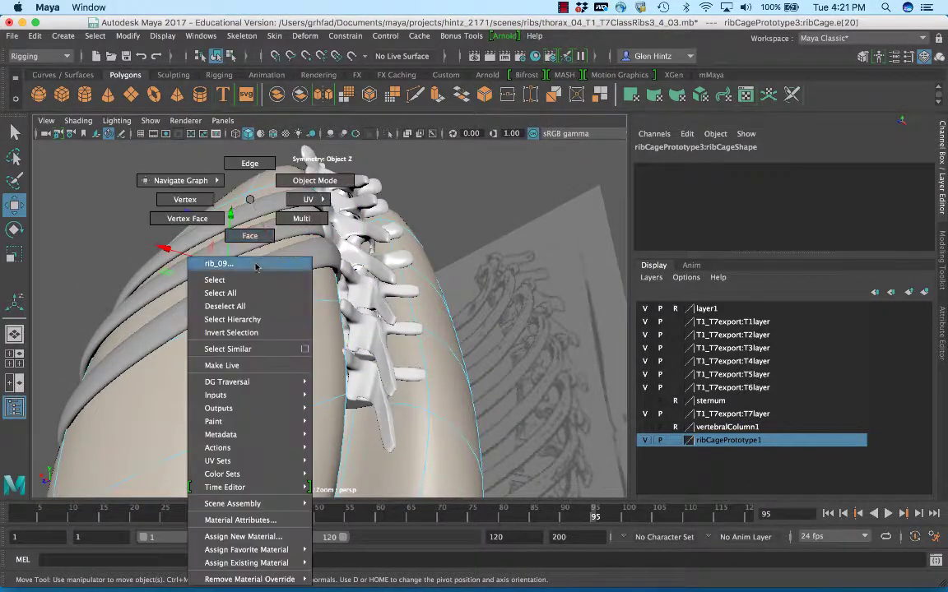
pyautogui.click(309, 186)
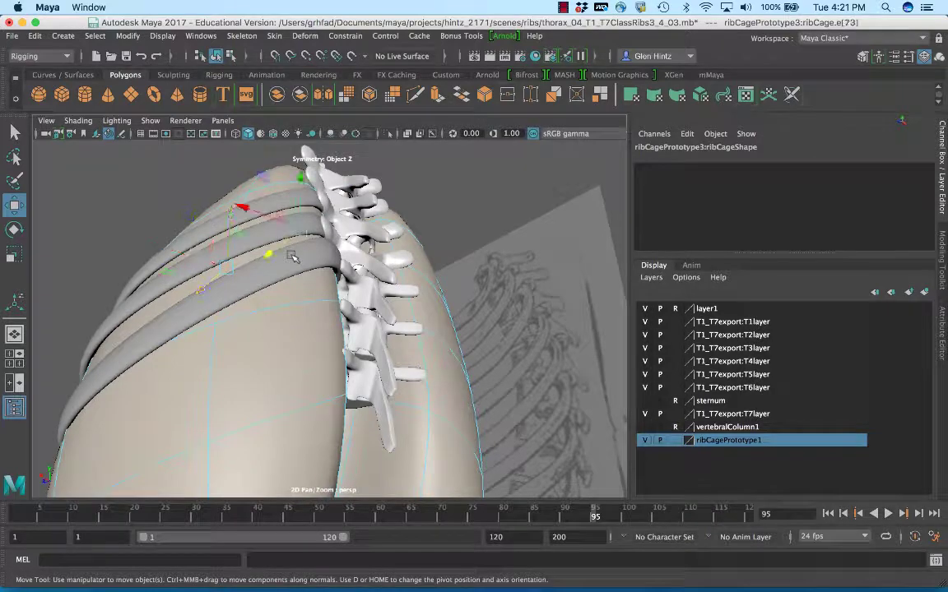
pyautogui.click(300, 280)
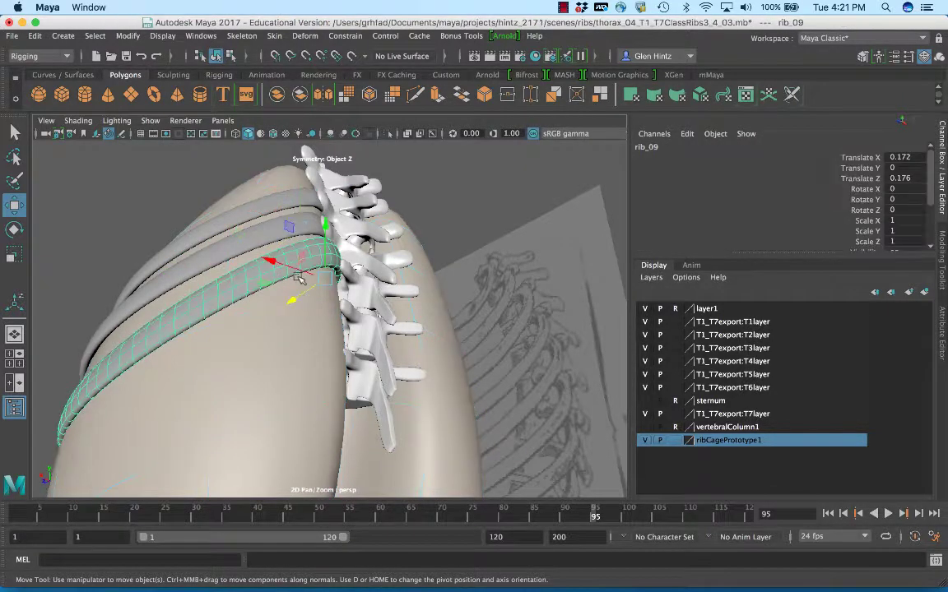
pyautogui.keyDown('alt'); pyautogui.moveTo(309, 260); pyautogui.dragTo(418, 381); pyautogui.keyUp('alt')
pyautogui.moveTo(400, 199); pyautogui.dragTo(421, 296, button='right')
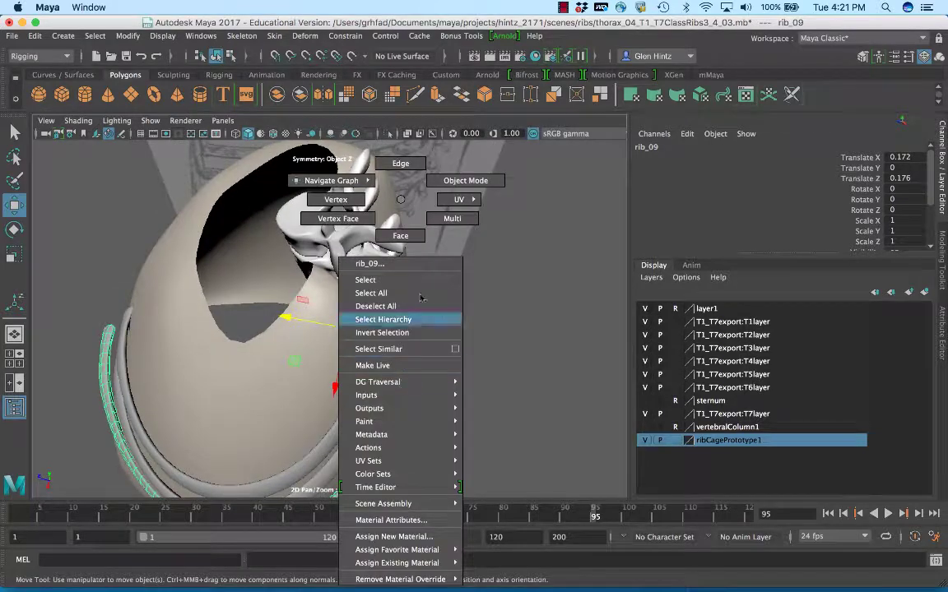
pyautogui.moveTo(406, 167); pyautogui.dragTo(406, 167, button='right')
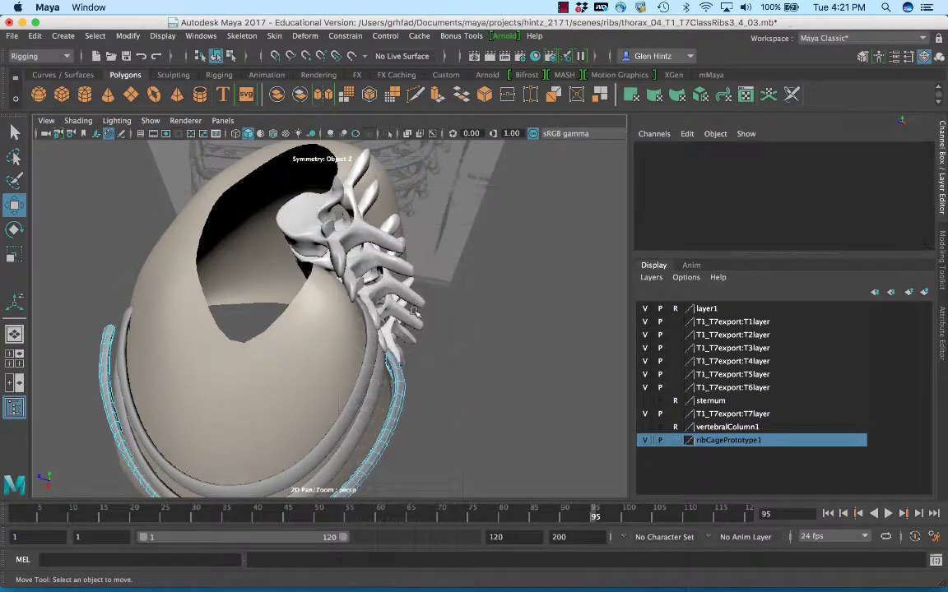
# Move the edges at rib_09's vertebral end inward toward the rib cage surface using soft selection.
pyautogui.click(401, 382)
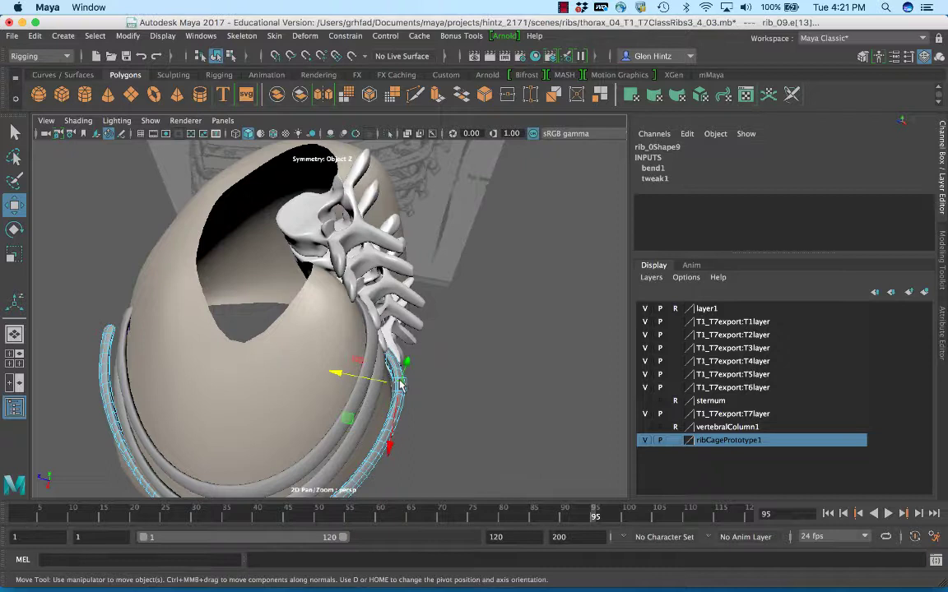
pyautogui.press('b')
pyautogui.moveTo(401, 381)
pyautogui.mouseDown()
pyautogui.moveTo(420, 381)
pyautogui.moveTo(389, 383)
pyautogui.mouseUp()
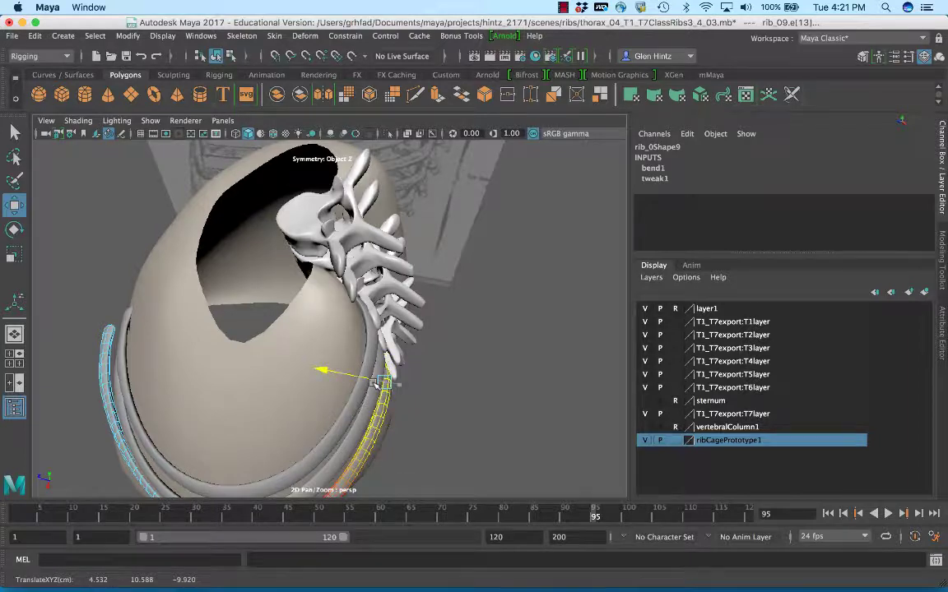
pyautogui.click(407, 408)
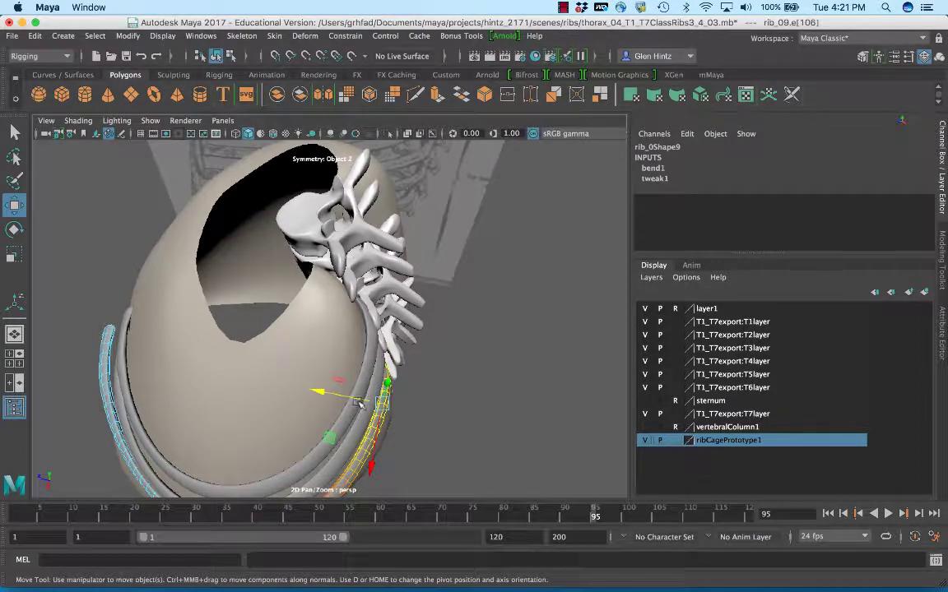
pyautogui.keyDown('alt'); pyautogui.moveTo(359, 403); pyautogui.dragTo(509, 409); pyautogui.keyUp('alt')
pyautogui.doubleClick(468, 380)
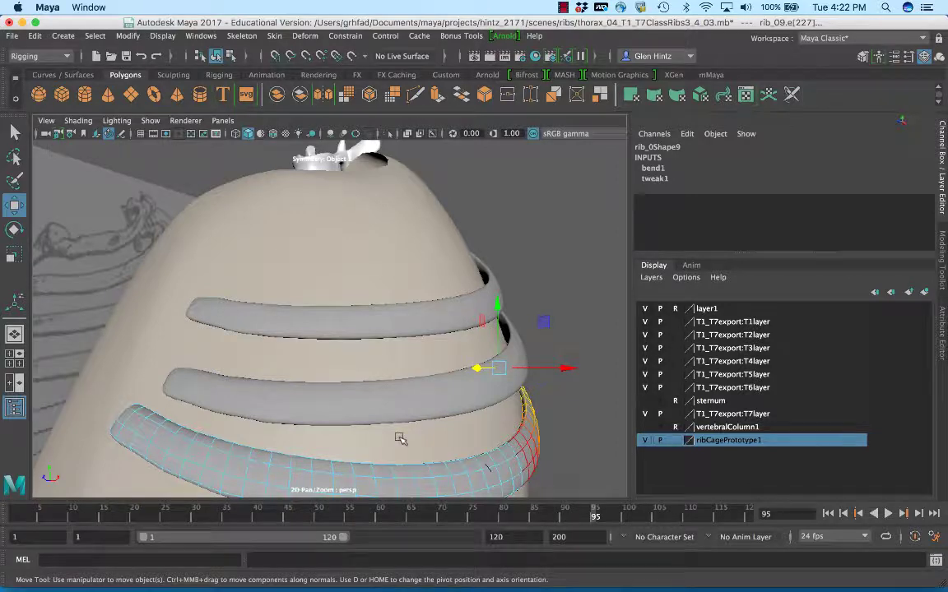
pyautogui.keyDown('alt'); pyautogui.moveTo(400, 438); pyautogui.dragTo(439, 368); pyautogui.keyUp('alt')
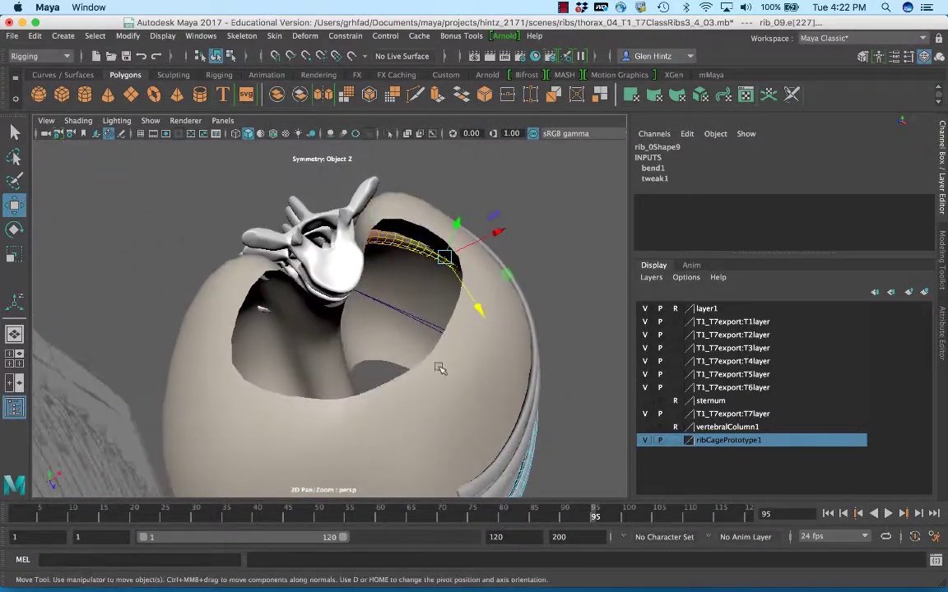
# Select the bend handle, set its min distance to about -1.633 and its curvature distance to about -0.016.
pyautogui.click(414, 321)
pyautogui.press('t')
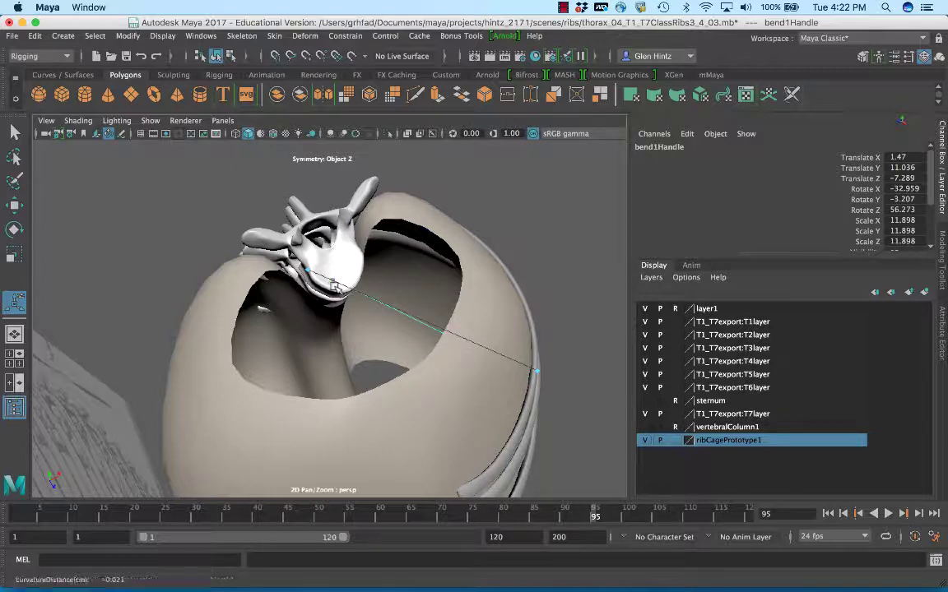
pyautogui.keyDown('alt'); pyautogui.moveTo(450, 333); pyautogui.dragTo(292, 324); pyautogui.keyUp('alt')
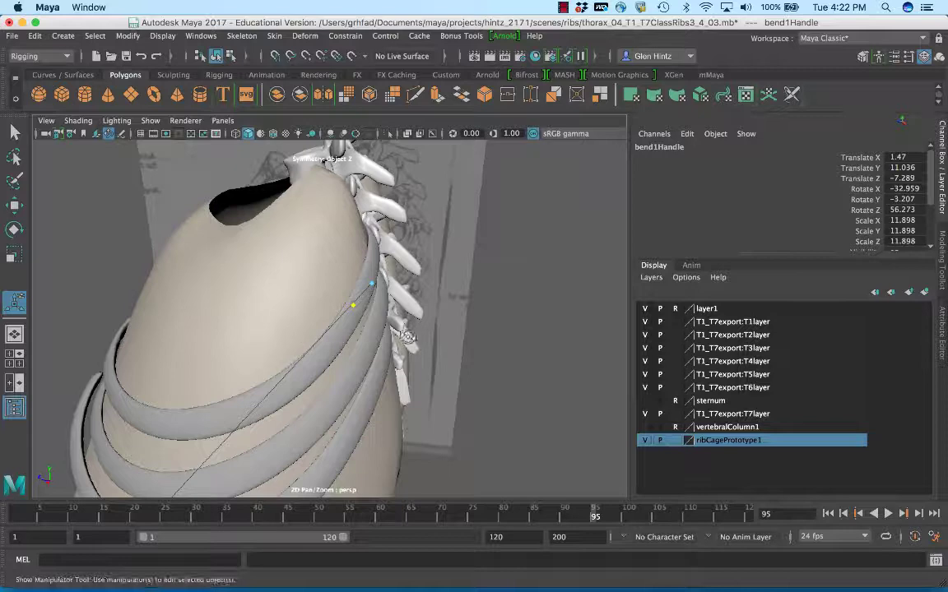
pyautogui.keyDown('alt'); pyautogui.moveTo(407, 337); pyautogui.dragTo(426, 296); pyautogui.keyUp('alt')
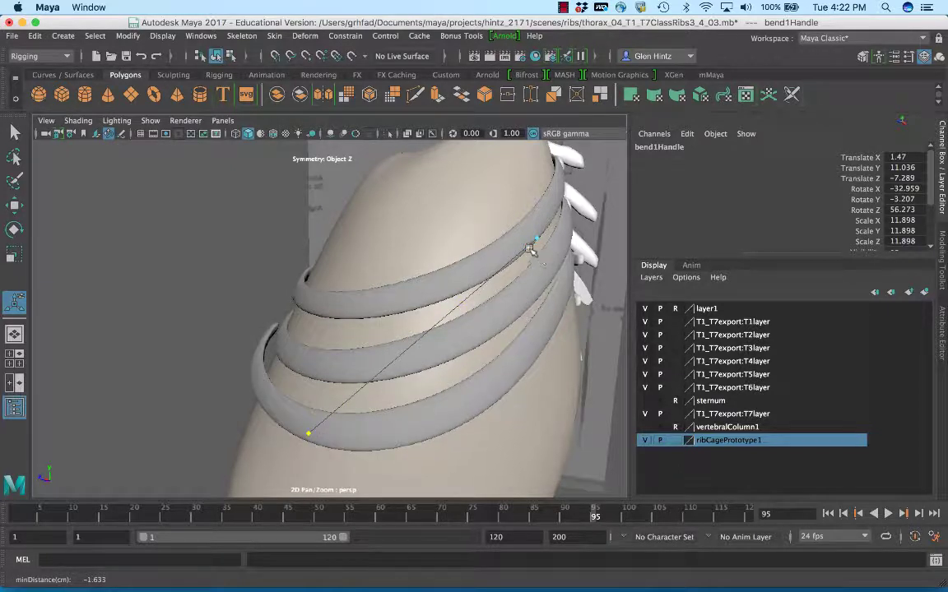
pyautogui.moveTo(529, 248); pyautogui.dragTo(530, 251)
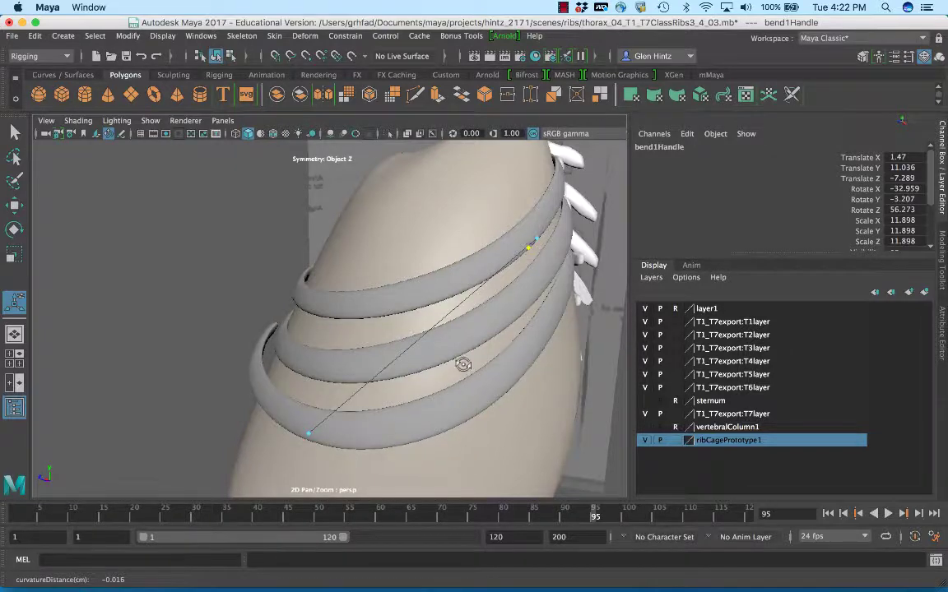
pyautogui.keyDown('alt'); pyautogui.moveTo(463, 365); pyautogui.dragTo(554, 371); pyautogui.keyUp('alt')
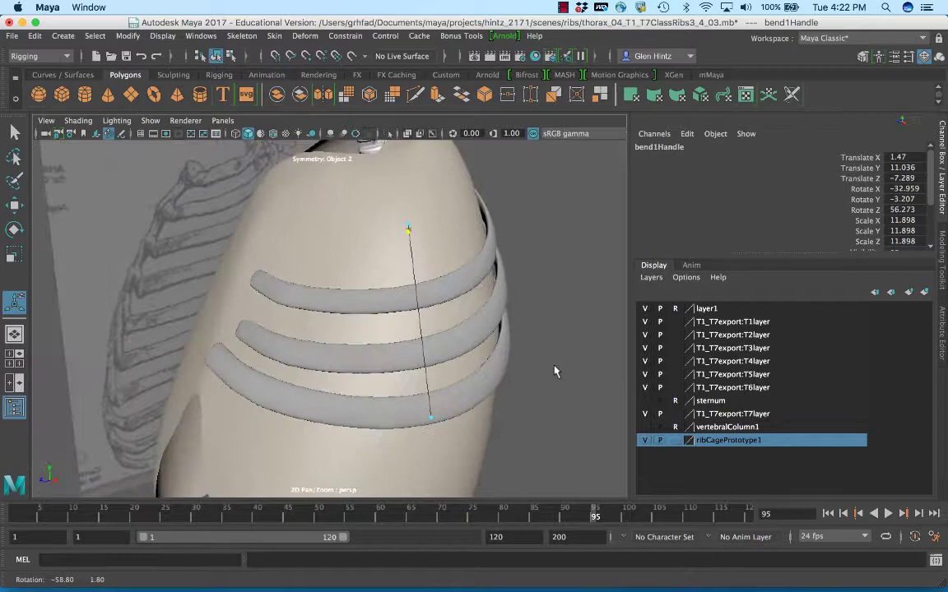
# Rotate the bend handle to about -52.47, -15.44 and 59.48 degrees, and set its curvature distance to about -0.019.
pyautogui.press('e')
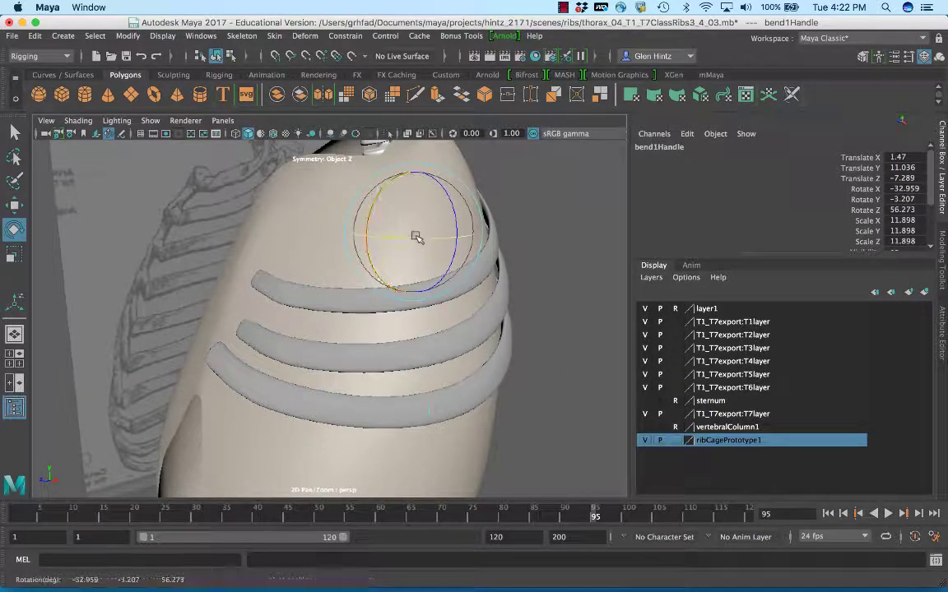
pyautogui.moveTo(417, 236); pyautogui.dragTo(392, 237)
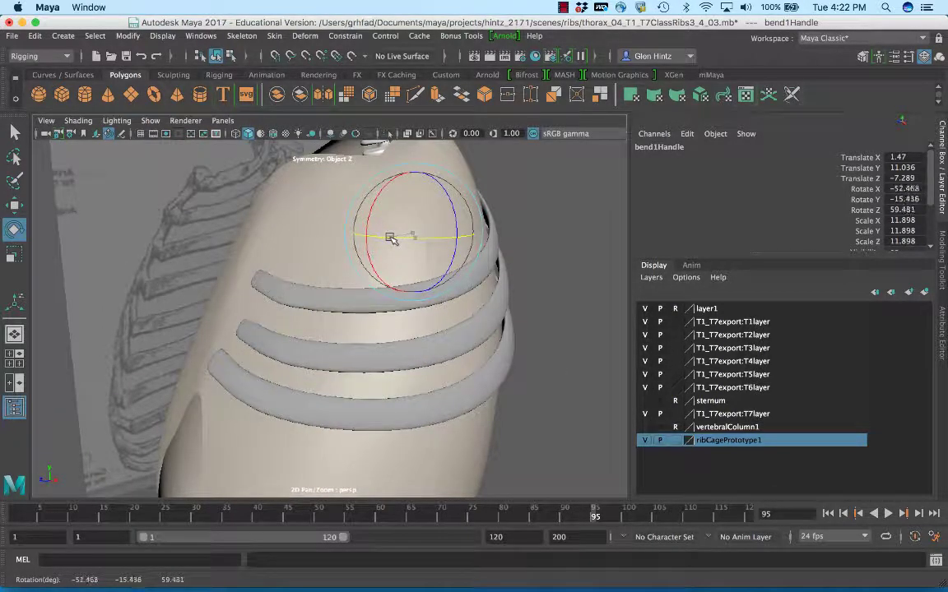
pyautogui.keyDown('alt'); pyautogui.moveTo(439, 322); pyautogui.dragTo(677, 397); pyautogui.keyUp('alt')
pyautogui.press('t')
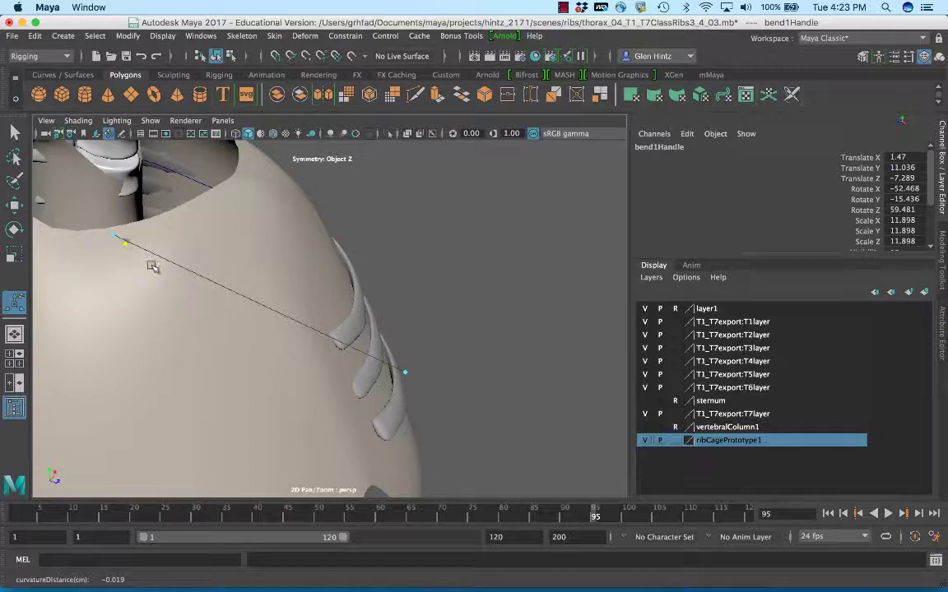
# Try rotating the bend handle to about -5.87 degrees in Z, and undo that rotation.
pyautogui.press('e')
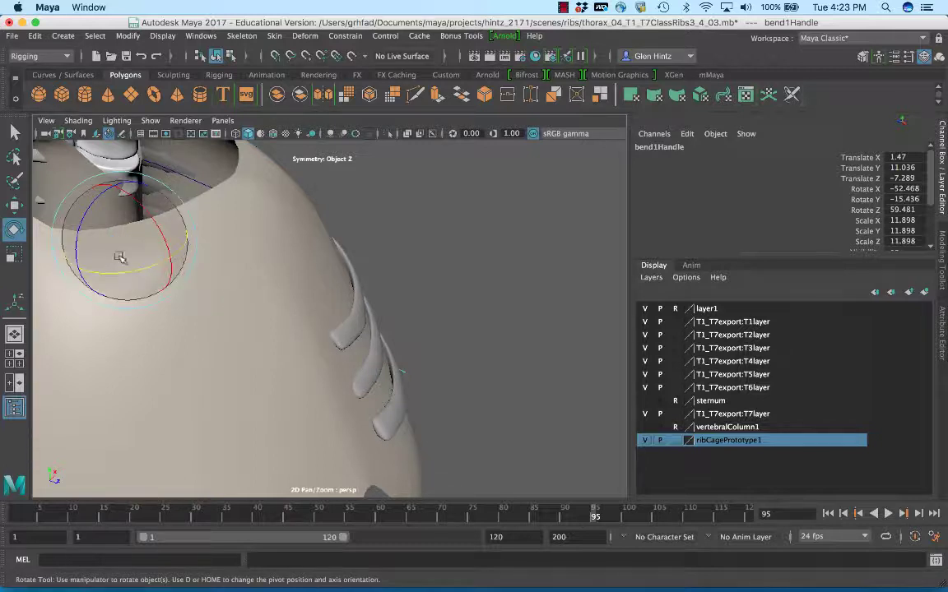
pyautogui.moveTo(113, 251); pyautogui.dragTo(120, 190)
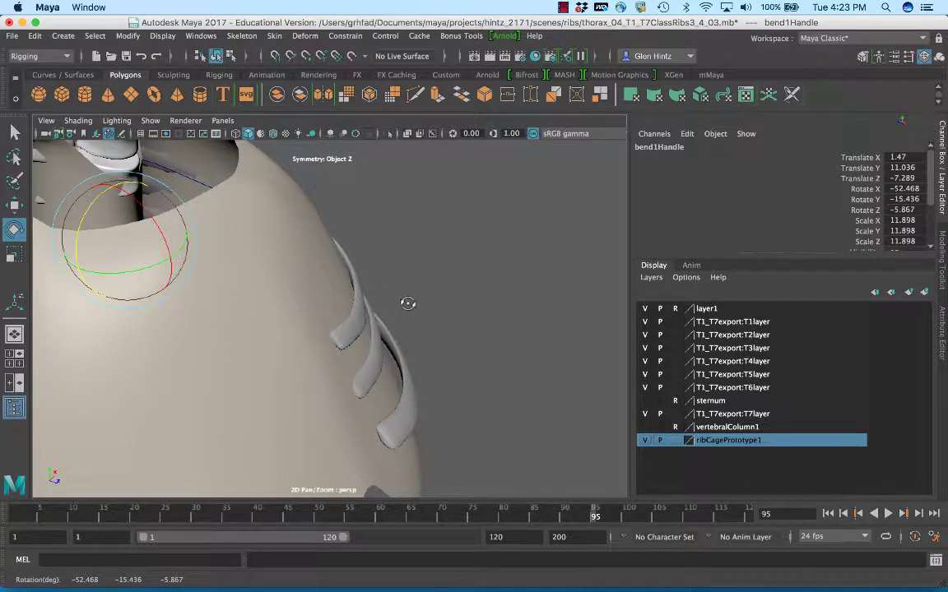
pyautogui.keyDown('alt'); pyautogui.moveTo(408, 304); pyautogui.dragTo(150, 265); pyautogui.keyUp('alt')
pyautogui.hotkey('ctrl', 'z')
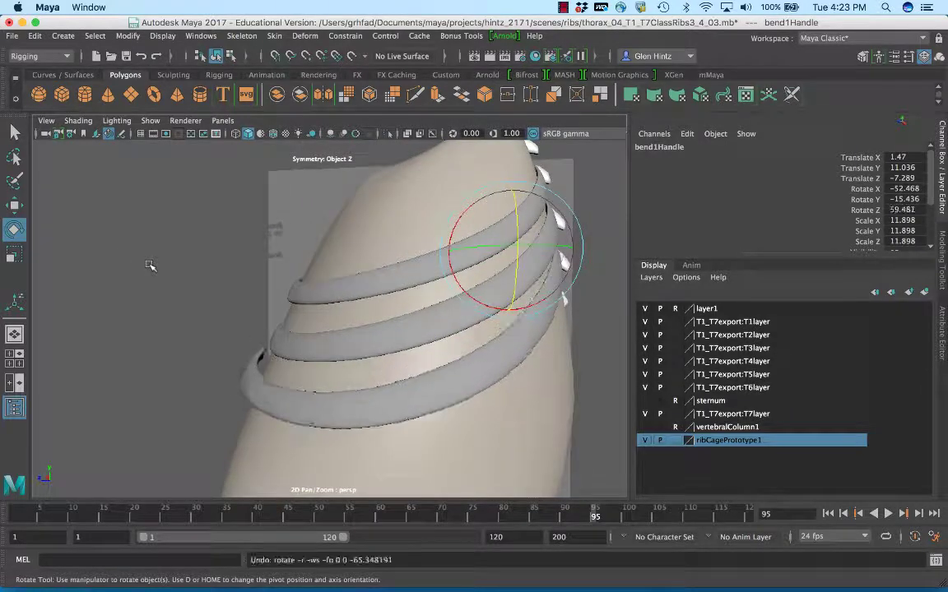
# Select the edge loop at rib_09's front end and move it with soft selection to fit the rib cage surface.
pyautogui.keyDown('alt'); pyautogui.moveTo(165, 306); pyautogui.dragTo(370, 393); pyautogui.keyUp('alt')
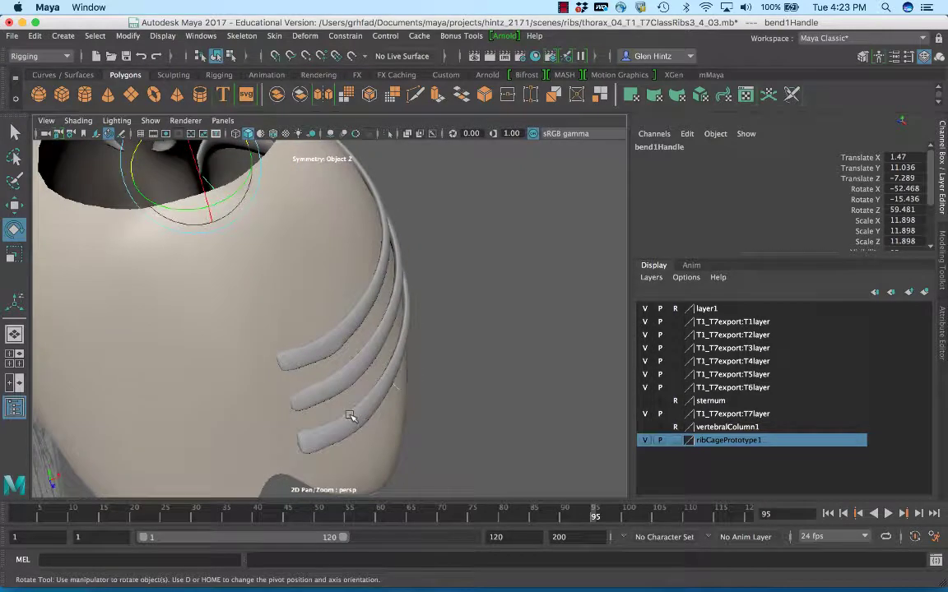
pyautogui.click(350, 416)
pyautogui.moveTo(356, 199); pyautogui.dragTo(356, 163, button='right')
pyautogui.click(311, 429)
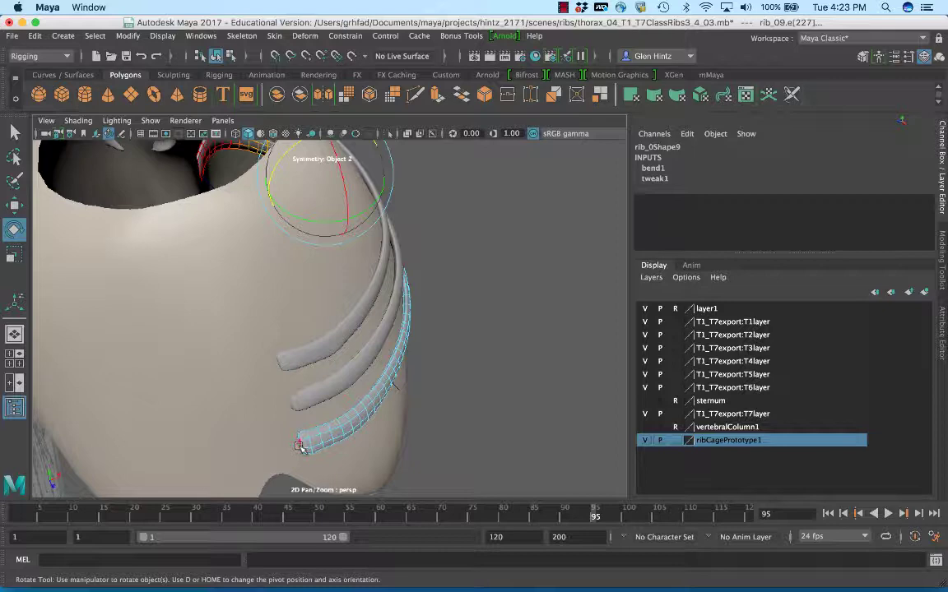
pyautogui.click(302, 445)
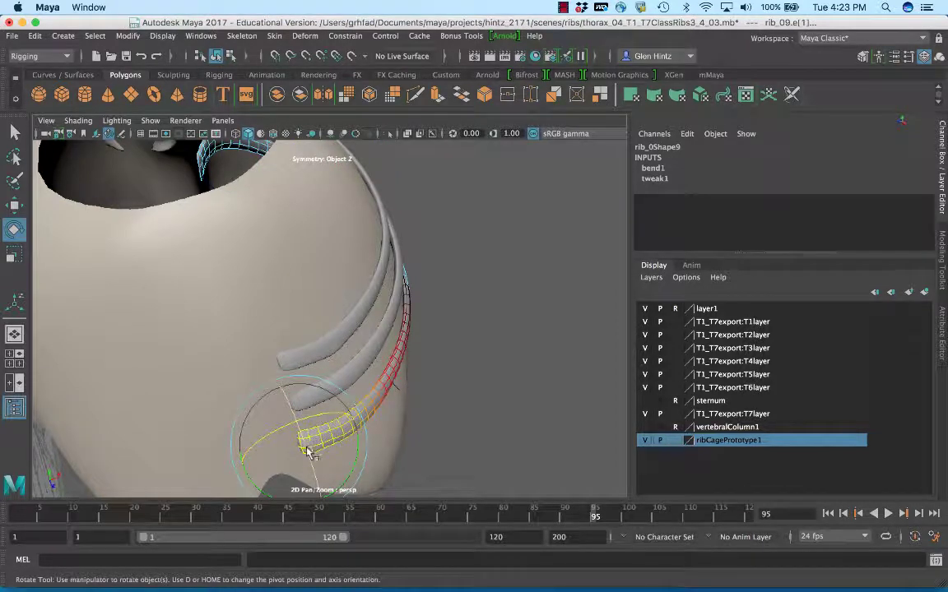
pyautogui.press('w')
pyautogui.keyDown('alt'); pyautogui.moveTo(367, 458); pyautogui.dragTo(233, 345); pyautogui.keyUp('alt')
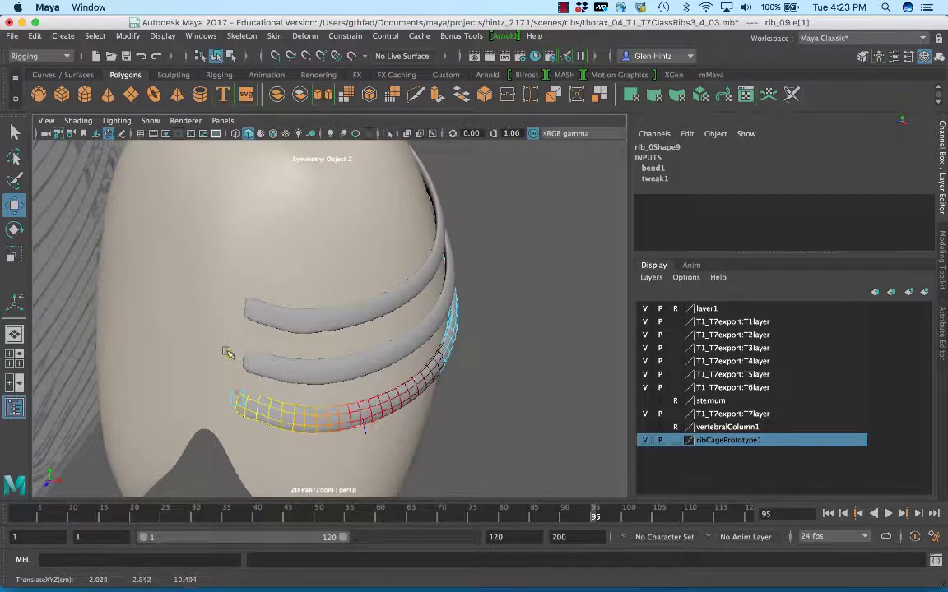
pyautogui.keyDown('alt'); pyautogui.moveTo(269, 407); pyautogui.dragTo(172, 371); pyautogui.keyUp('alt')
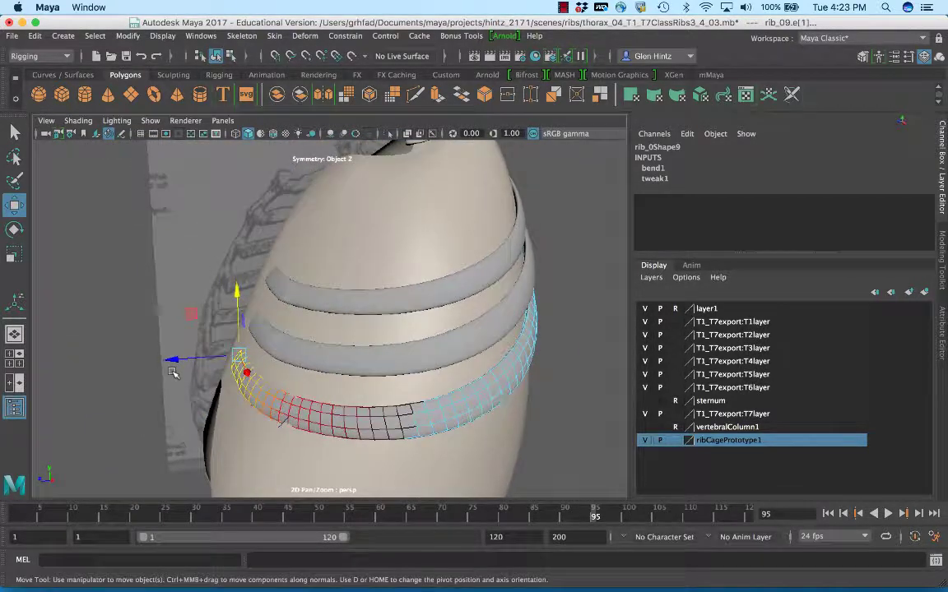
# Rotate rib_09's soft-selected front end to follow the rib cage surface, and clear the selection.
pyautogui.press('e')
pyautogui.moveTo(192, 322); pyautogui.dragTo(186, 326)
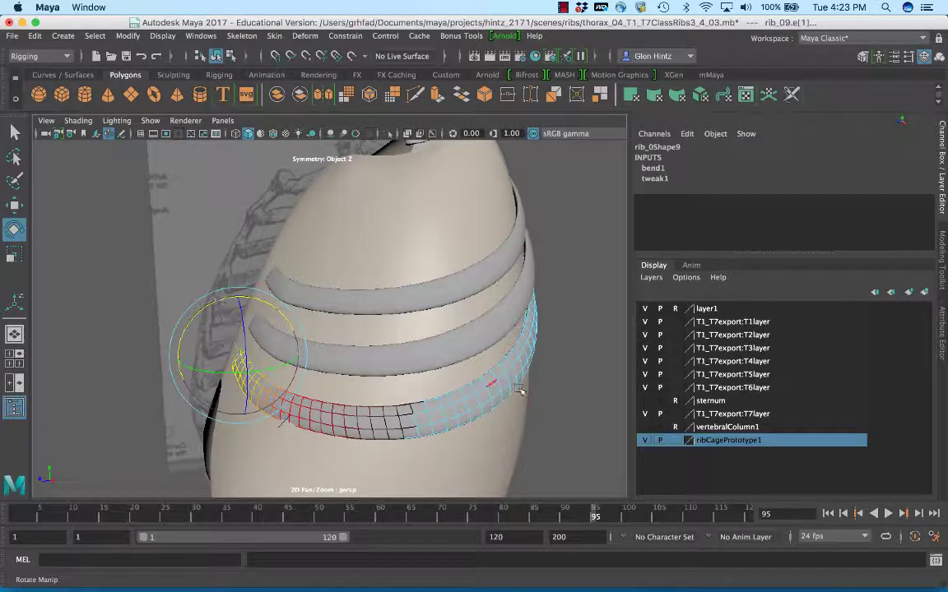
pyautogui.click(530, 416)
# Return the ribCagePrototype1 layer to template mode and inspect rib_09 alongside the other ribs and vertebrae.
pyautogui.keyDown('alt'); pyautogui.moveTo(530, 417); pyautogui.dragTo(508, 510); pyautogui.keyUp('alt')
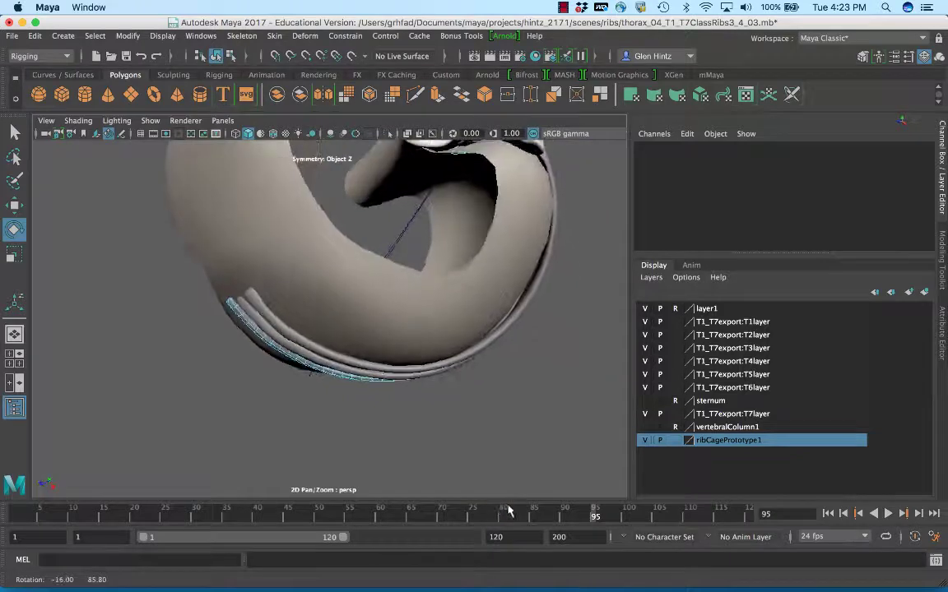
pyautogui.click(675, 440)
pyautogui.keyDown('alt'); pyautogui.moveTo(674, 440); pyautogui.dragTo(663, 371, button='right'); pyautogui.keyUp('alt')
pyautogui.keyDown('alt'); pyautogui.moveTo(664, 371); pyautogui.dragTo(522, 346, button='middle'); pyautogui.keyUp('alt')
pyautogui.keyDown('alt'); pyautogui.moveTo(509, 306); pyautogui.dragTo(434, 403, button='middle'); pyautogui.keyUp('alt')
pyautogui.keyDown('alt'); pyautogui.moveTo(434, 403); pyautogui.dragTo(428, 295); pyautogui.keyUp('alt')
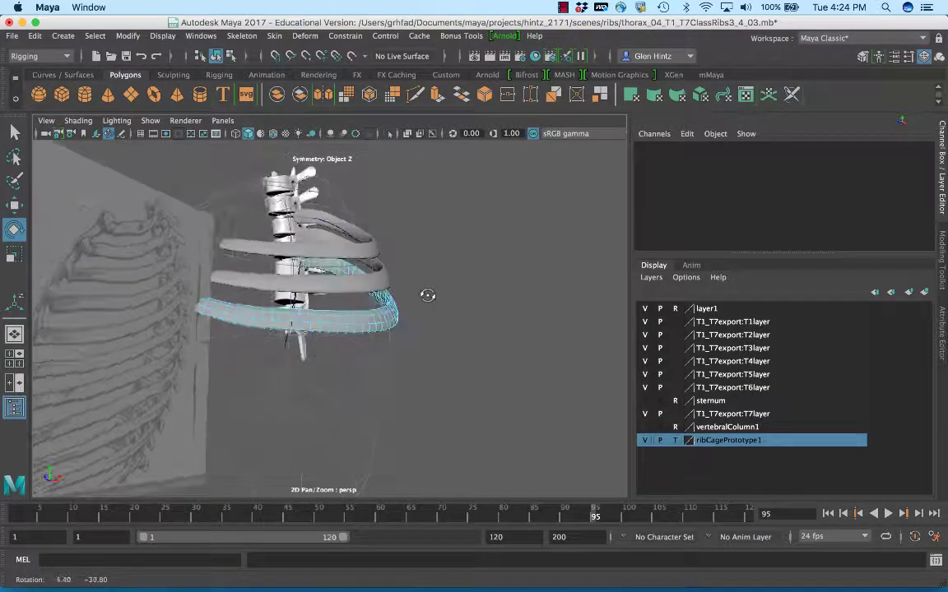
pyautogui.click(564, 7)
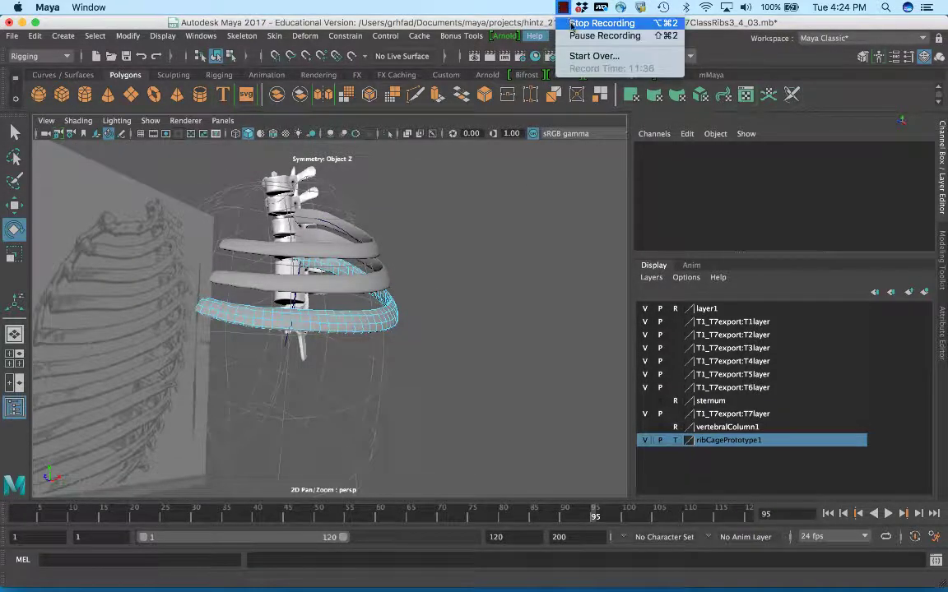